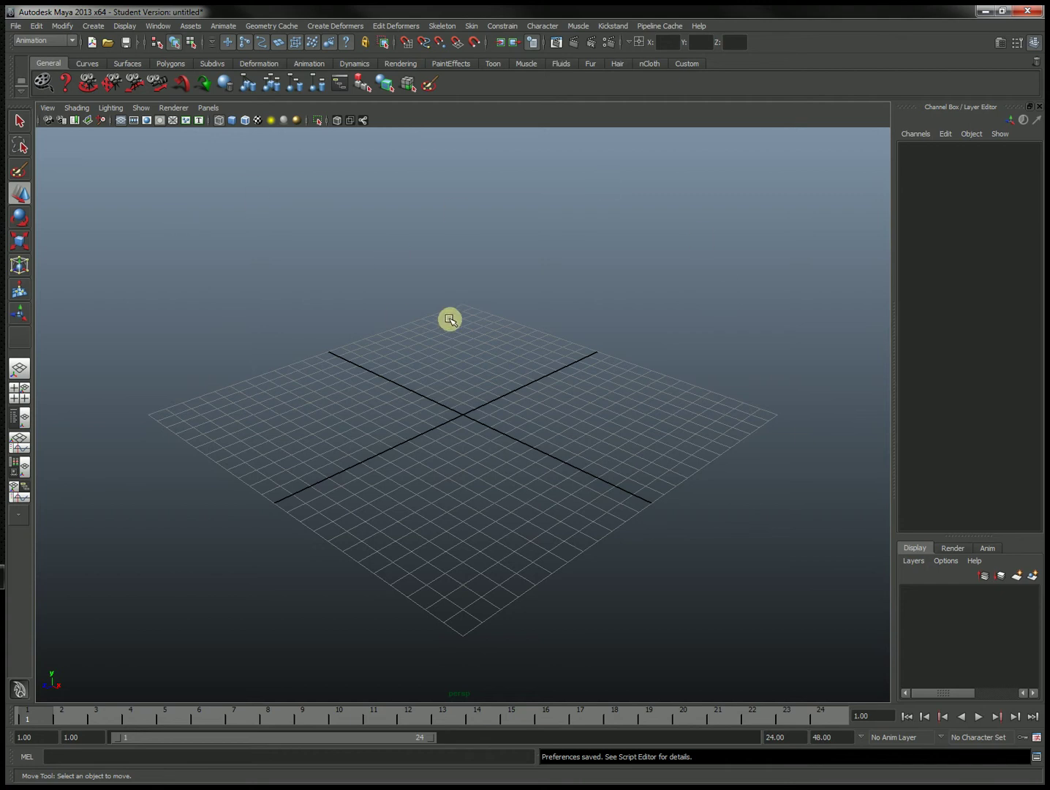
# Create a polygon sphere at the origin.
pyautogui.click(94, 27)
pyautogui.moveTo(109, 57)
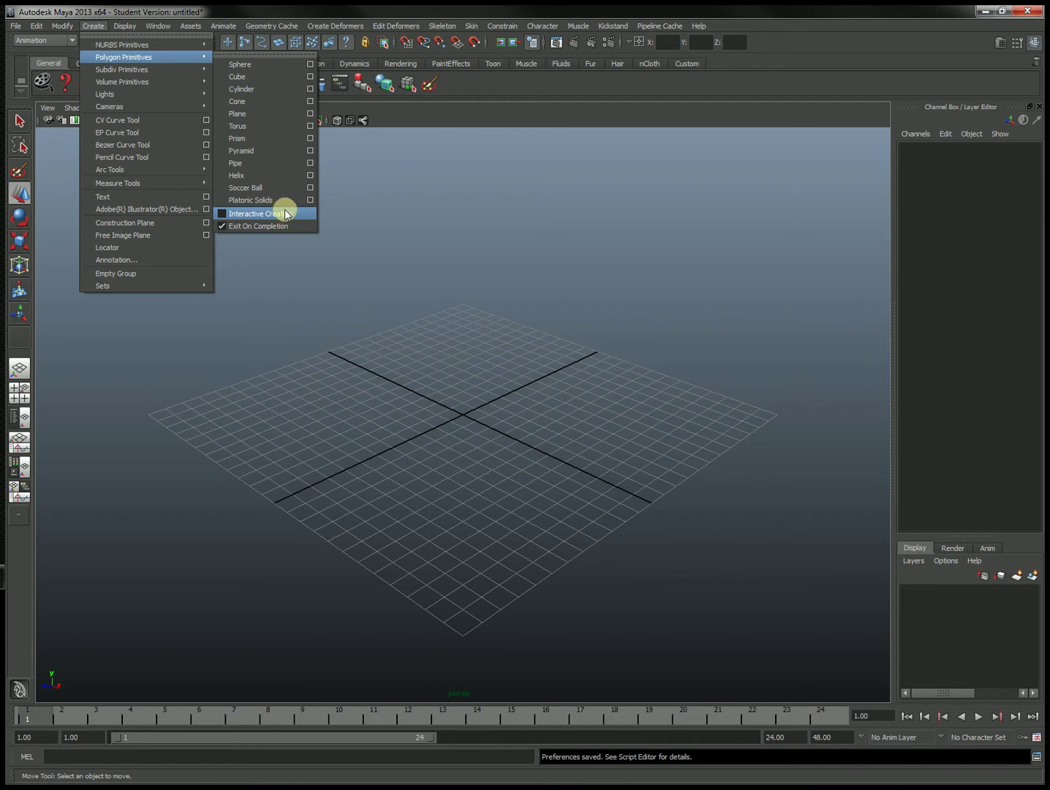
pyautogui.click(264, 70)
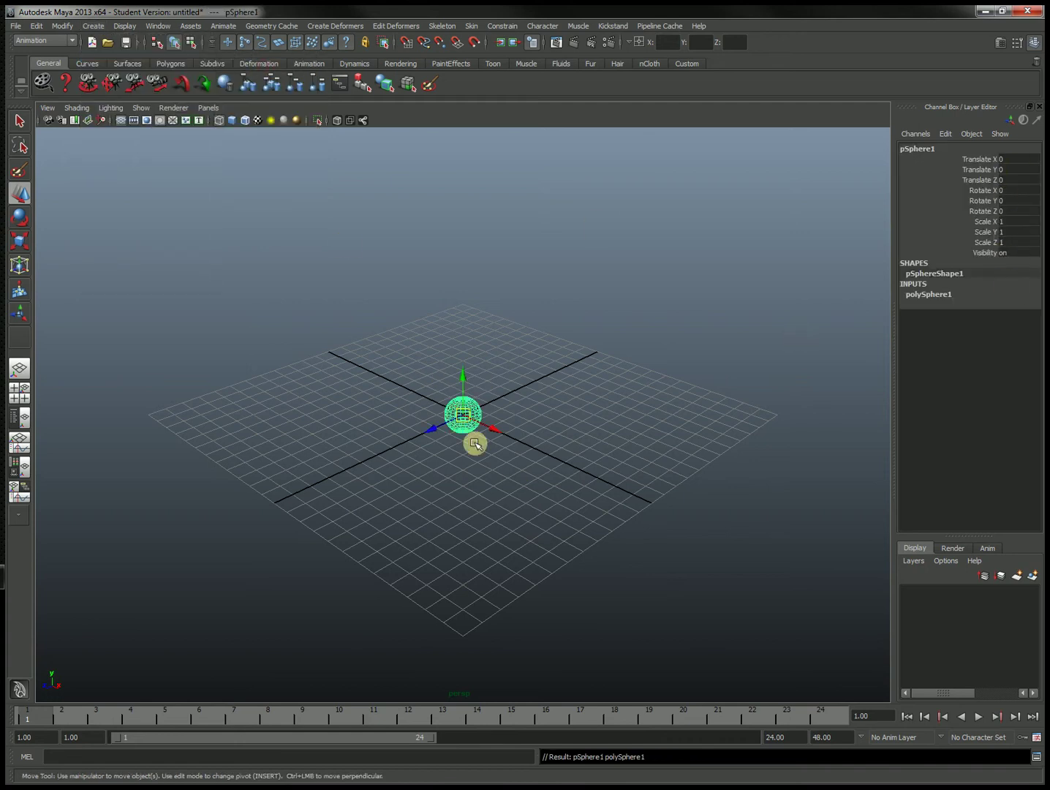
# Compare the sphere in wireframe and smooth-shaded display, leaving the viewport in shaded mode.
pyautogui.keyDown('alt'); pyautogui.moveTo(398, 494); pyautogui.dragTo(424, 471); pyautogui.keyUp('alt')
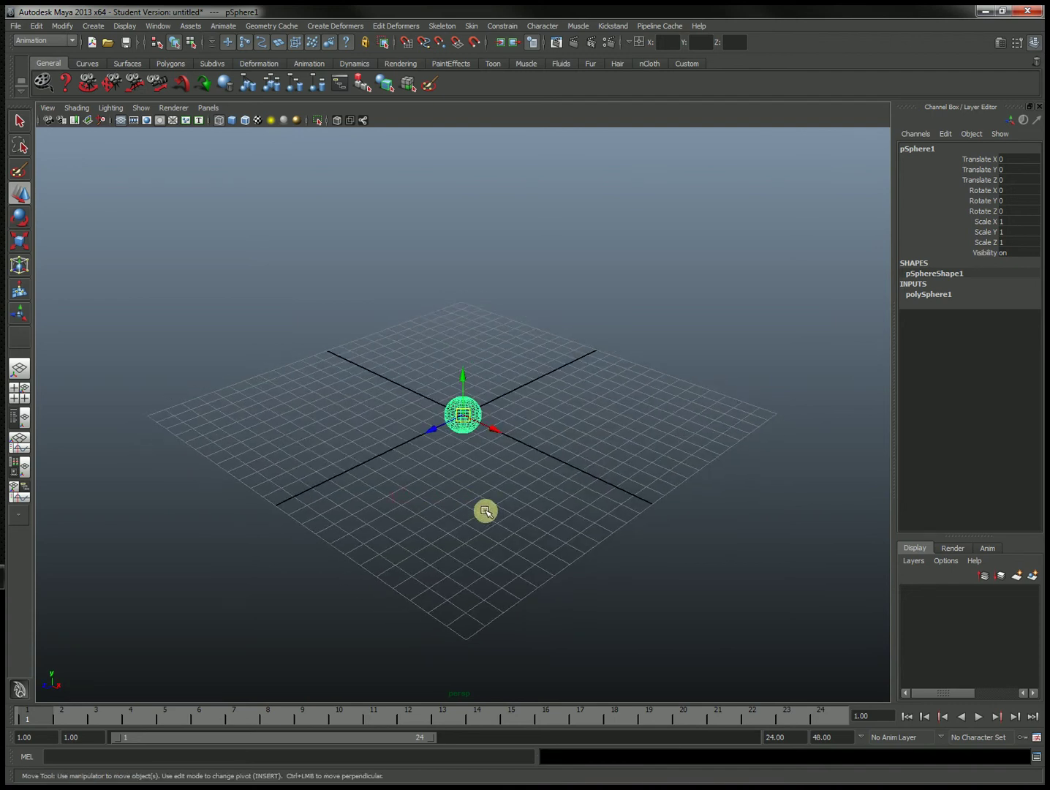
pyautogui.press('5')
pyautogui.scroll(10, 486, 473)
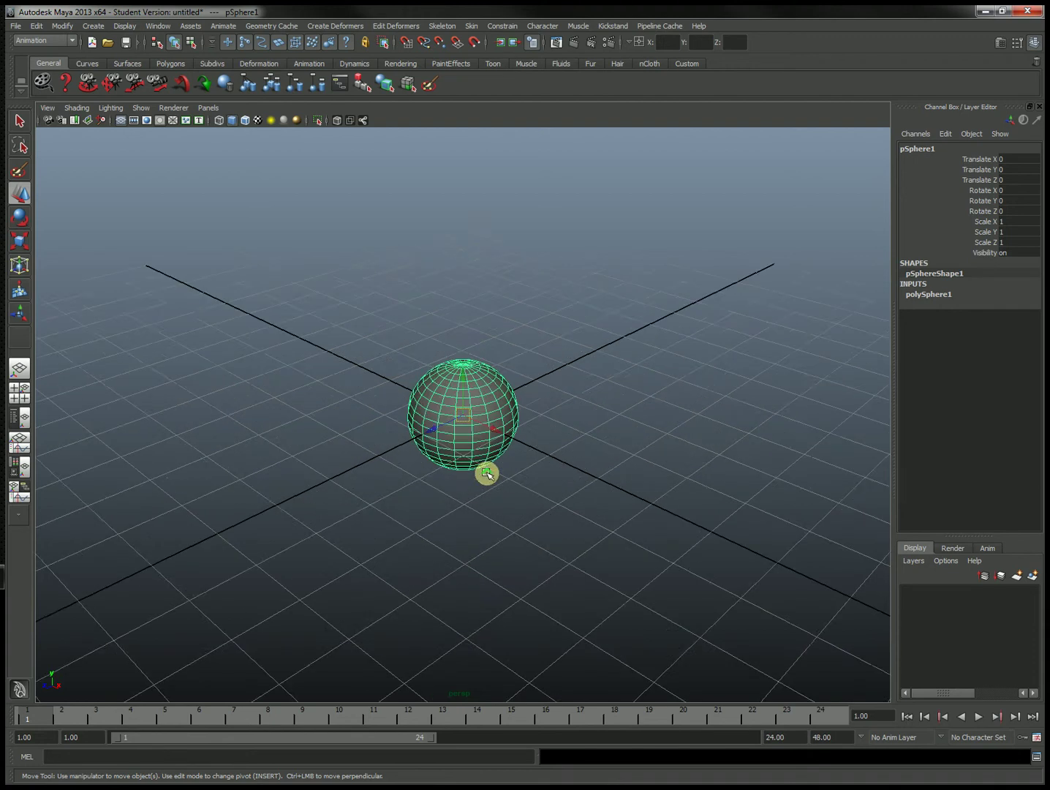
pyautogui.press('4')
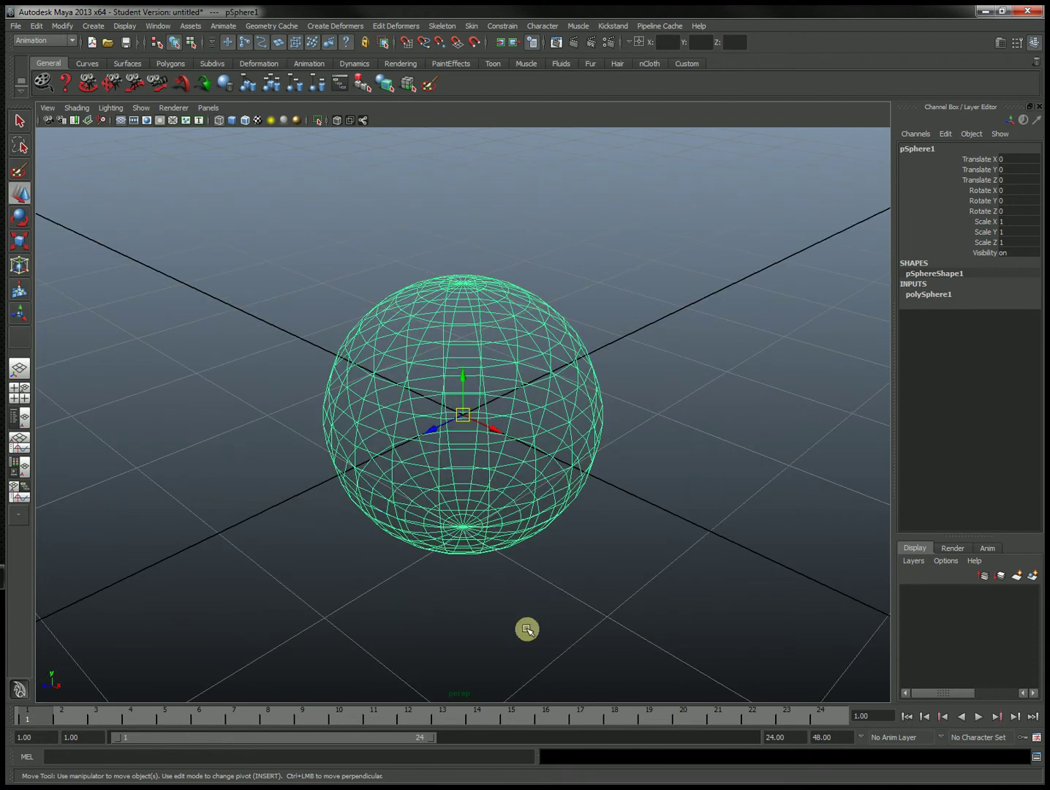
pyautogui.press('5')
pyautogui.keyDown('alt'); pyautogui.moveTo(504, 570); pyautogui.dragTo(551, 554); pyautogui.keyUp('alt')
pyautogui.press('4')
pyautogui.scroll(-10, 551, 553)
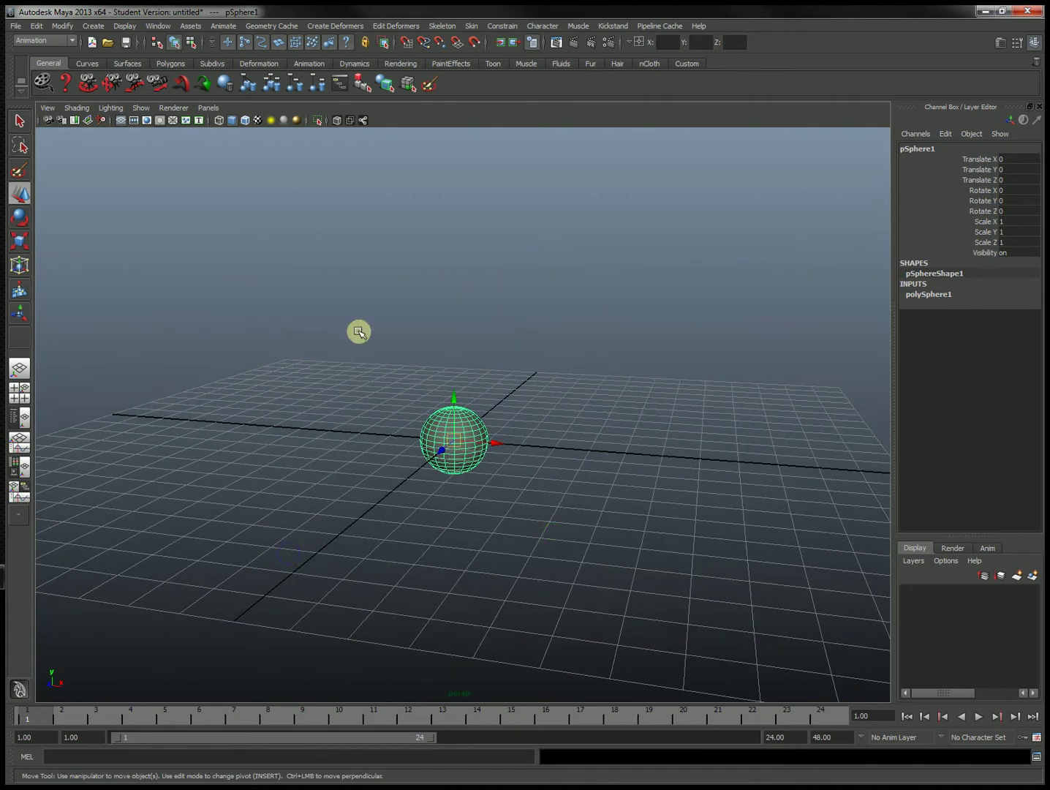
# Switch the perspective viewport to the orthographic side view.
pyautogui.click(208, 107)
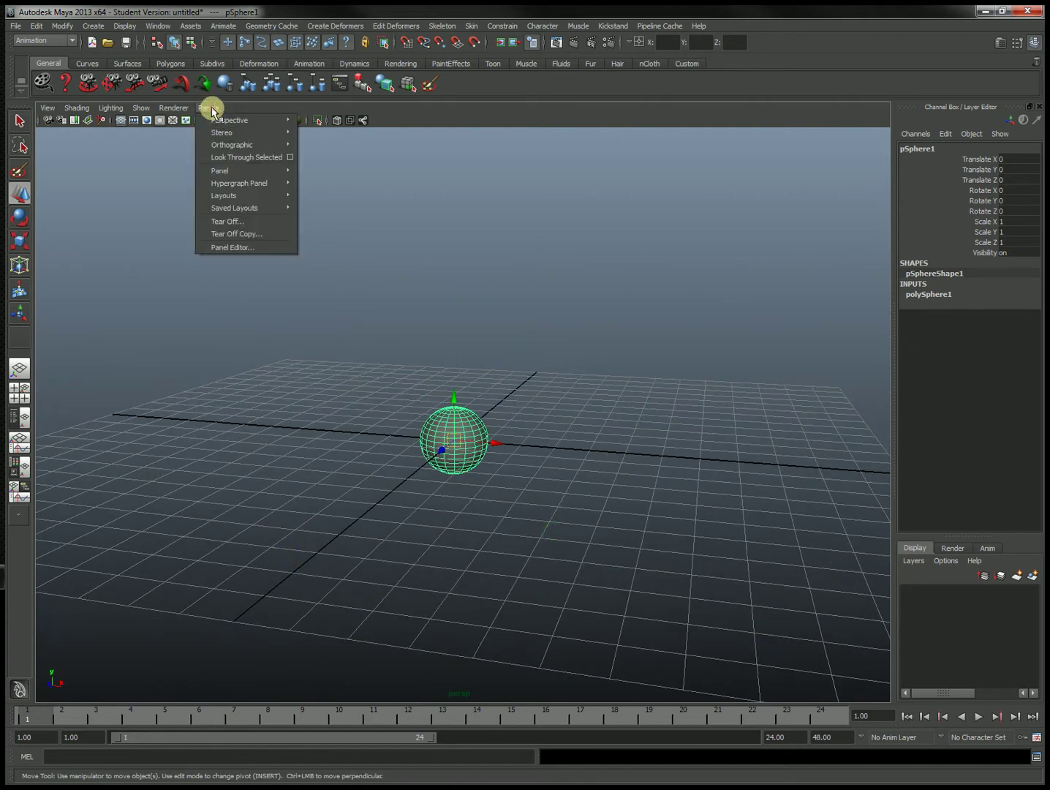
pyautogui.moveTo(220, 149)
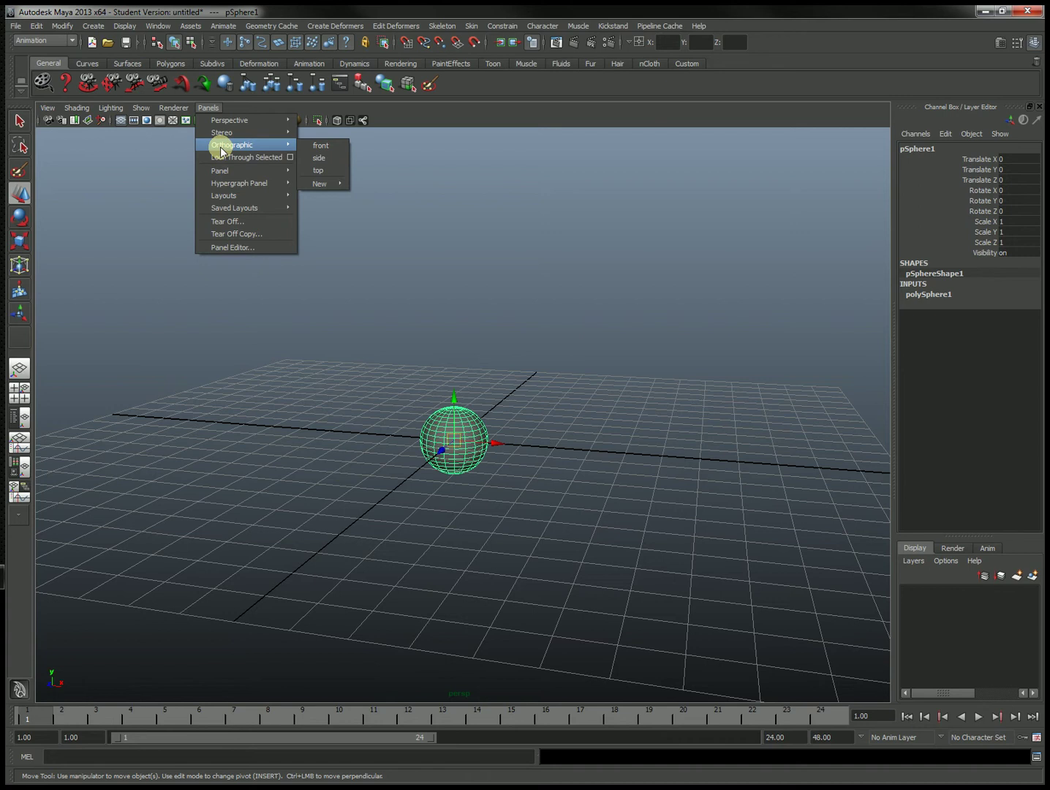
pyautogui.click(333, 163)
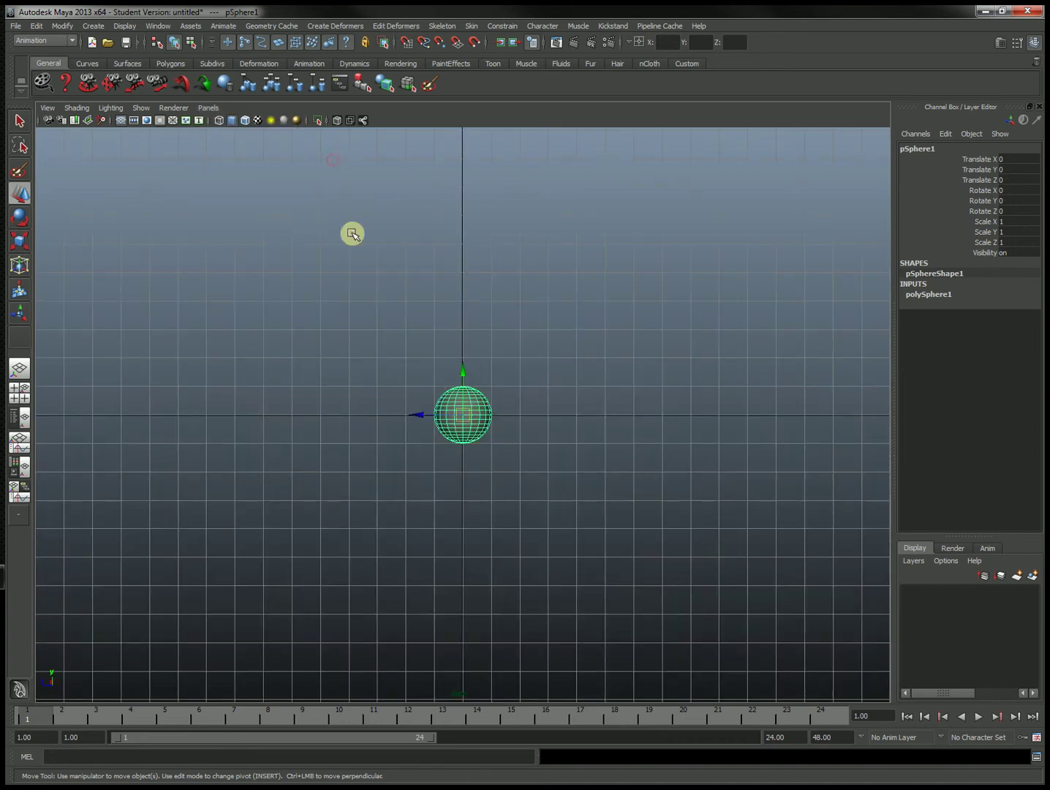
pyautogui.keyDown('alt'); pyautogui.moveTo(595, 361); pyautogui.dragTo(410, 448, button='middle'); pyautogui.keyUp('alt')
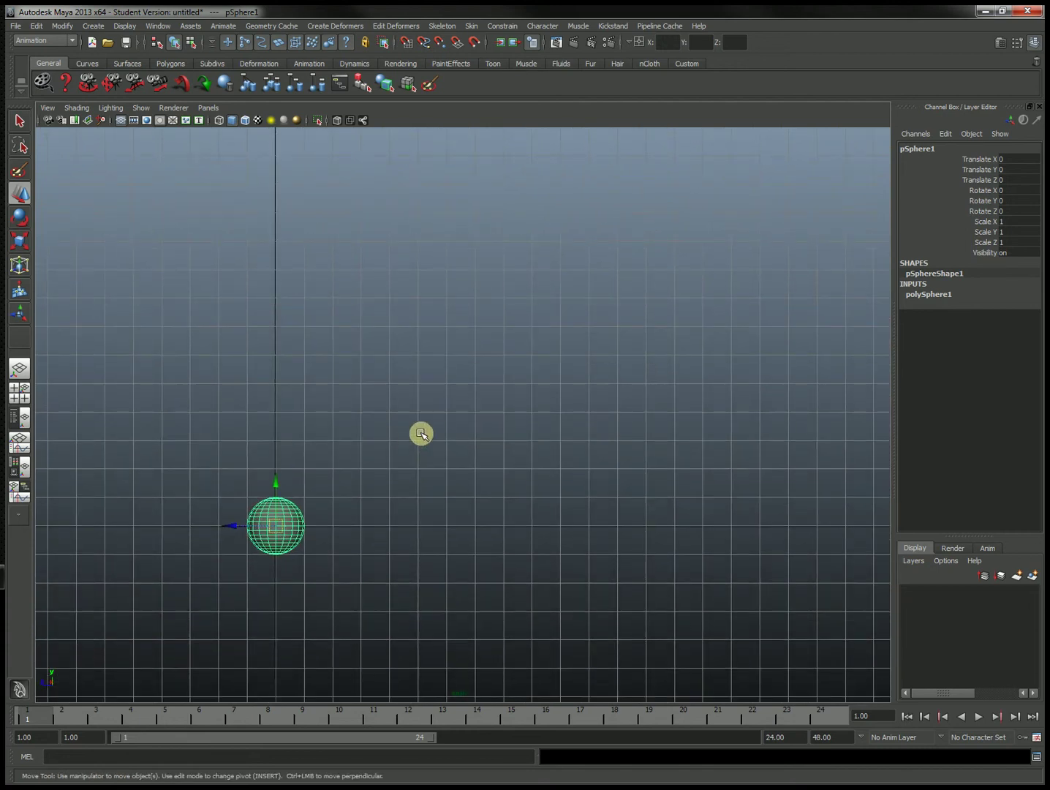
pyautogui.keyDown('alt'); pyautogui.moveTo(387, 379); pyautogui.dragTo(620, 280, button='middle'); pyautogui.keyUp('alt')
pyautogui.keyDown('alt'); pyautogui.moveTo(733, 370); pyautogui.dragTo(563, 453, button='middle'); pyautogui.keyUp('alt')
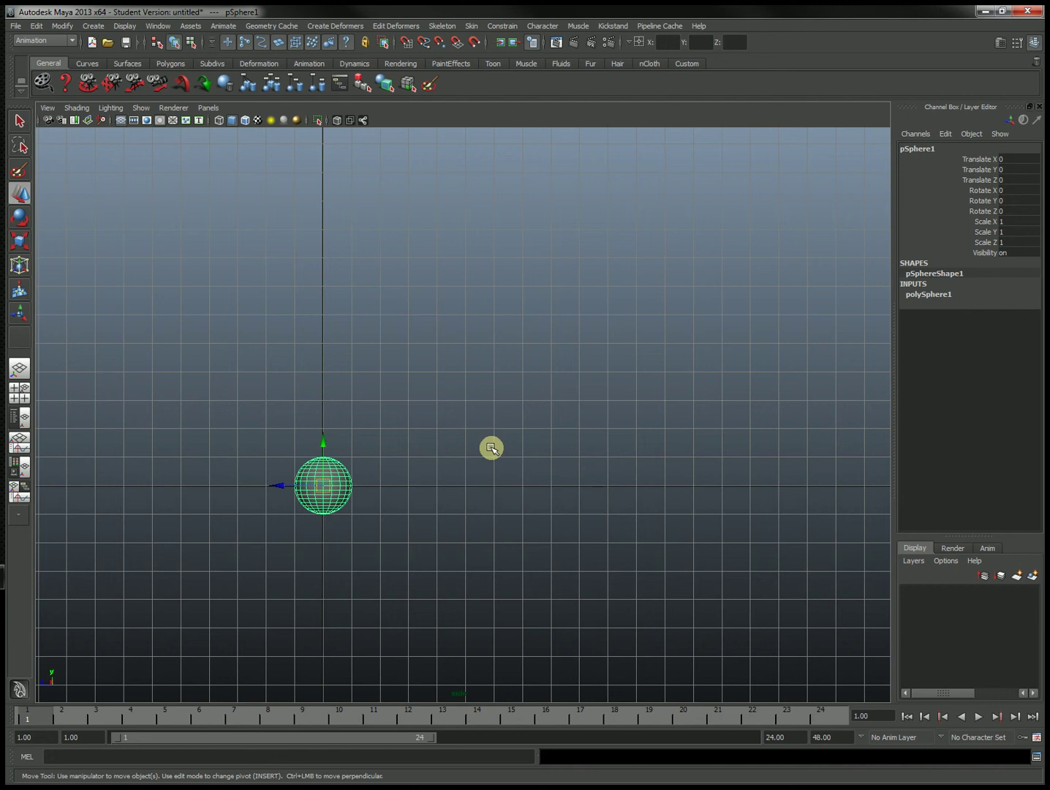
pyautogui.scroll(4, 492, 448)
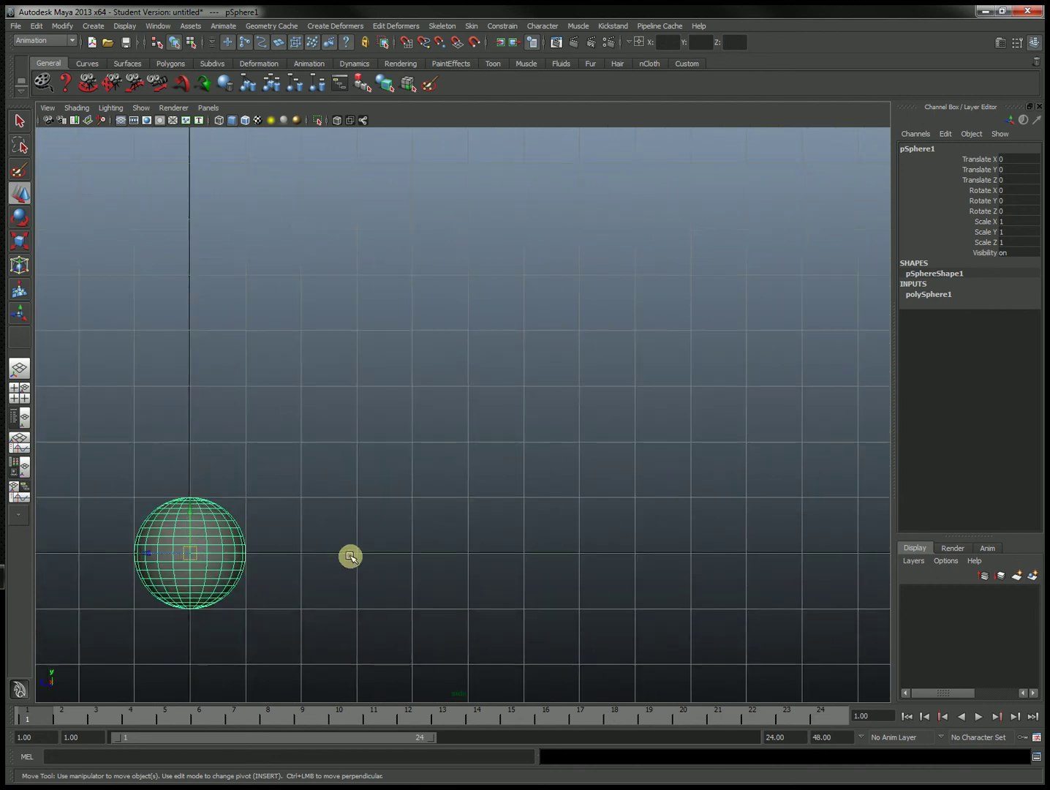
pyautogui.scroll(-6, 490, 502)
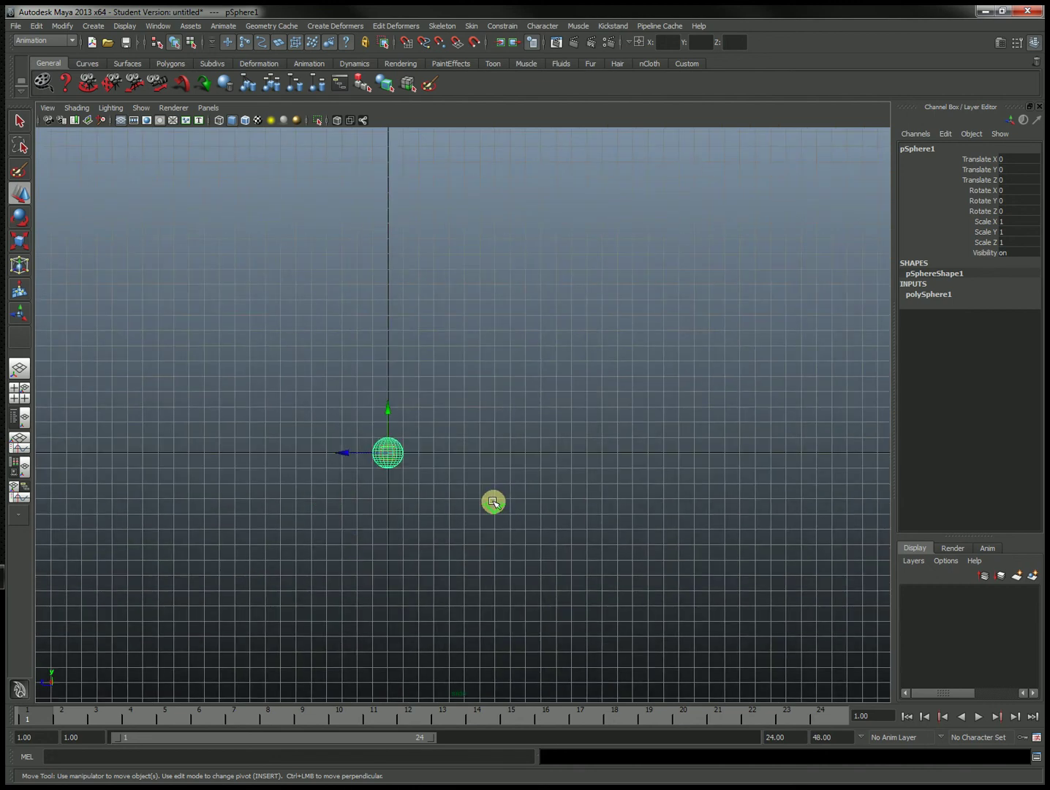
pyautogui.scroll(5, 493, 502)
pyautogui.keyDown('alt'); pyautogui.moveTo(418, 284); pyautogui.dragTo(413, 328, button='middle'); pyautogui.keyUp('alt')
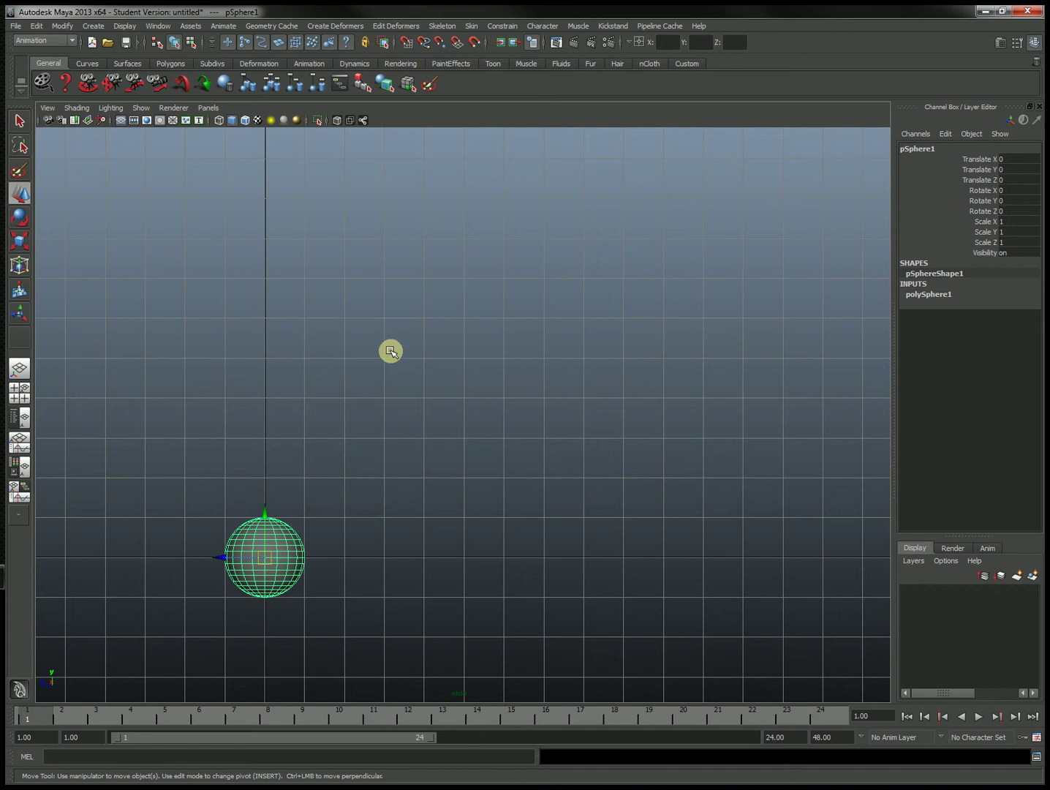
# Try moving the sphere freely in the side view, undoing the first move before moving it again.
pyautogui.moveTo(398, 349); pyautogui.dragTo(471, 313, button='middle')
pyautogui.hotkey('ctrl', 'z')
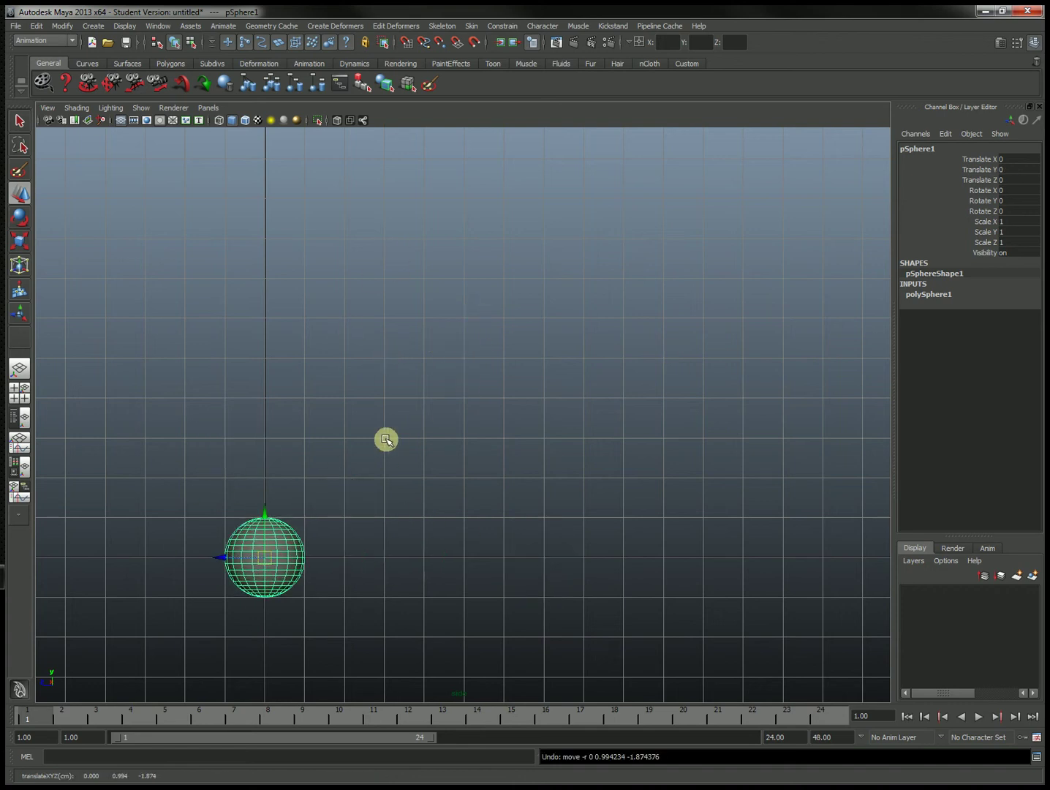
pyautogui.moveTo(399, 518); pyautogui.dragTo(399, 405, button='middle')
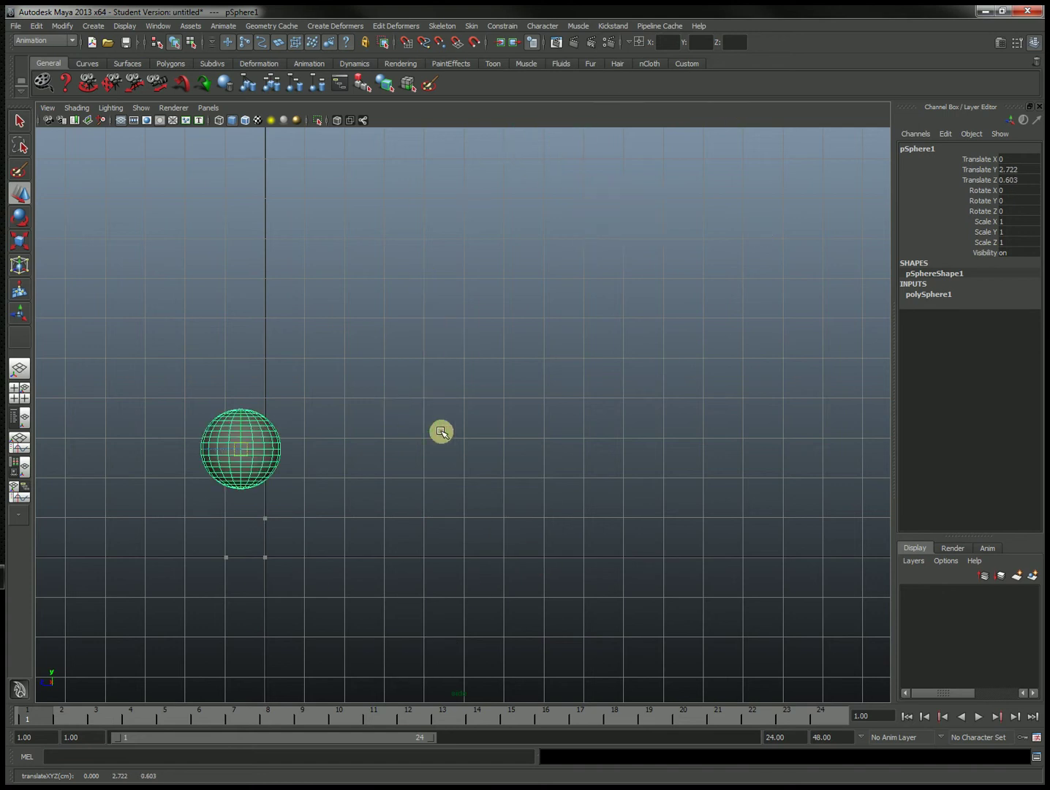
# Undo the edits back through the sphere's creation and redo the creation of the polygon sphere.
pyautogui.click(37, 26)
pyautogui.click(45, 46)
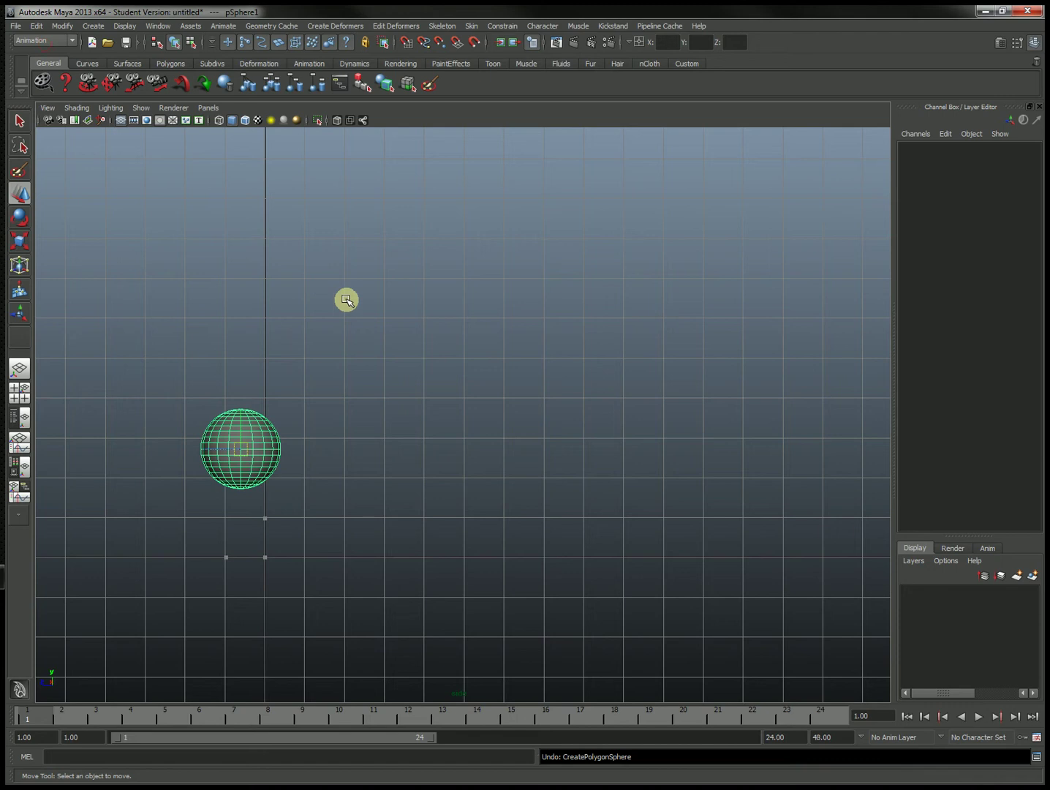
pyautogui.scroll(-5, 453, 412)
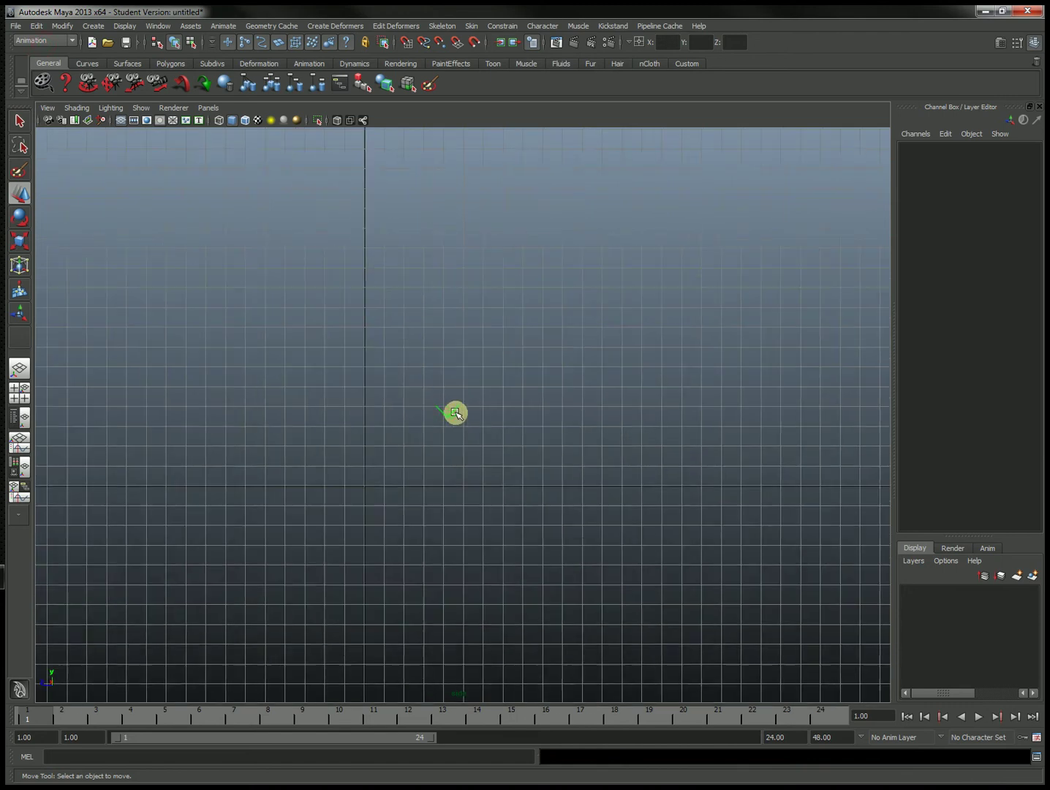
pyautogui.click(37, 26)
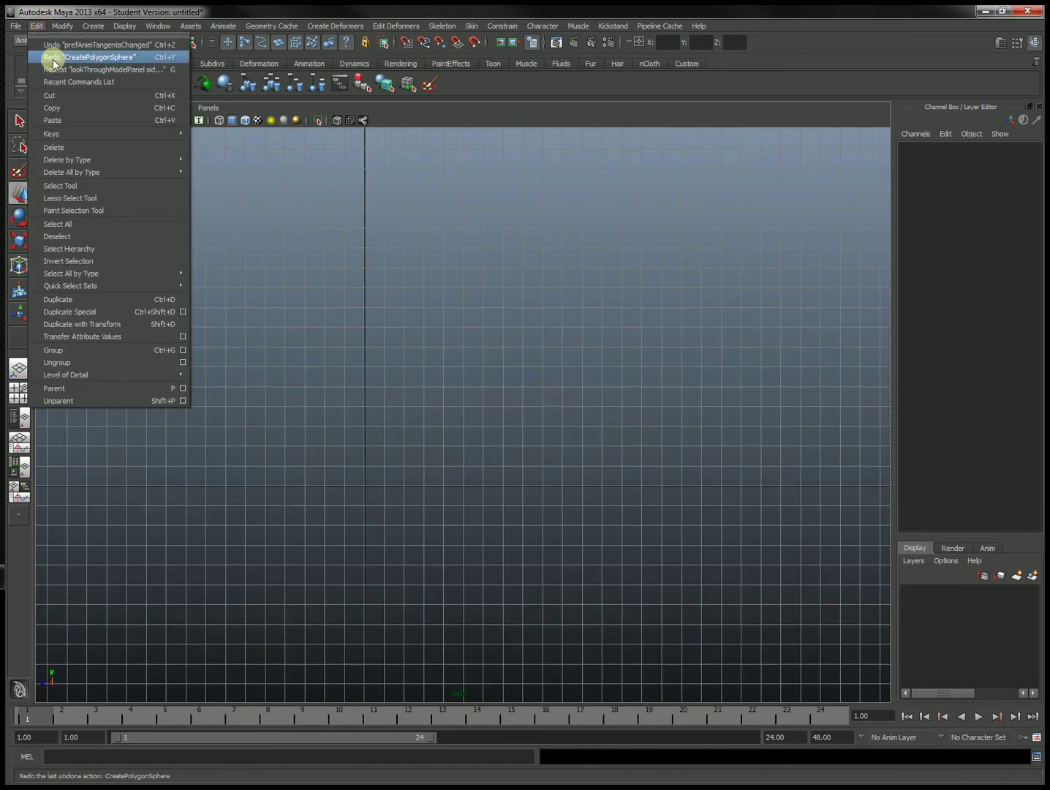
pyautogui.click(54, 62)
# Move the sphere straight up along the Y axis to a Translate Y of about 10.45, and deselect it.
pyautogui.click(513, 466)
pyautogui.keyDown('alt'); pyautogui.moveTo(522, 505); pyautogui.dragTo(429, 461, button='middle'); pyautogui.keyUp('alt')
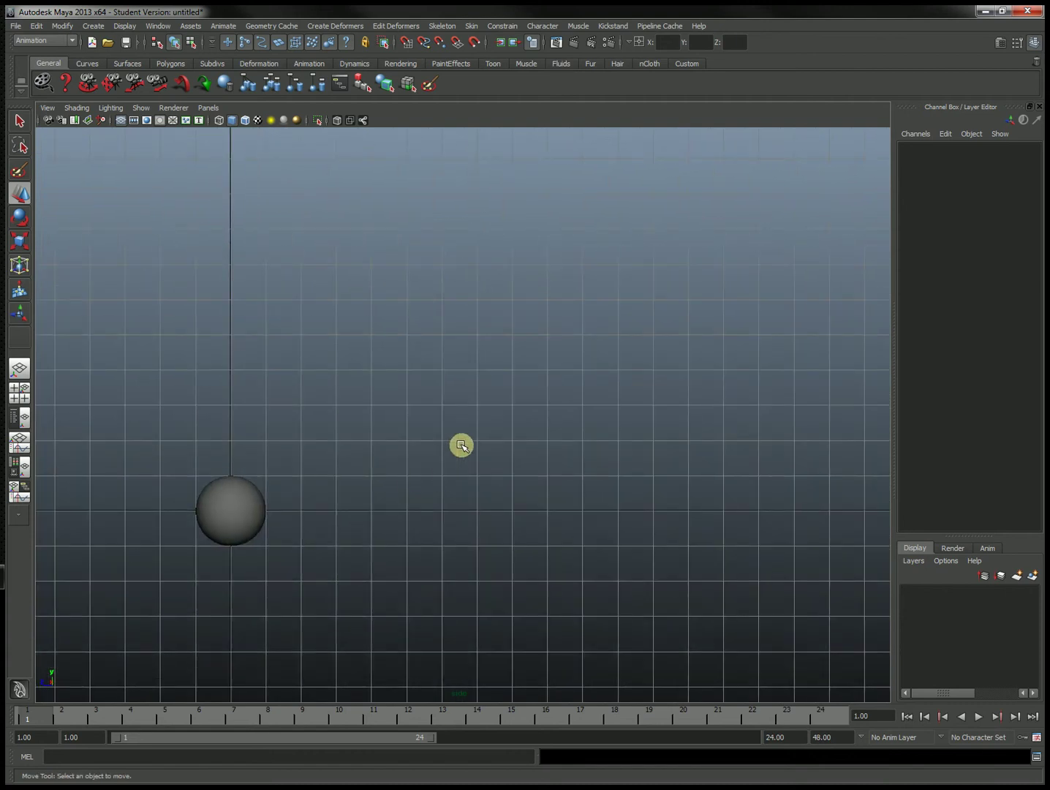
pyautogui.keyDown('alt'); pyautogui.moveTo(569, 459); pyautogui.dragTo(500, 543, button='middle'); pyautogui.keyUp('alt')
pyautogui.click(173, 613)
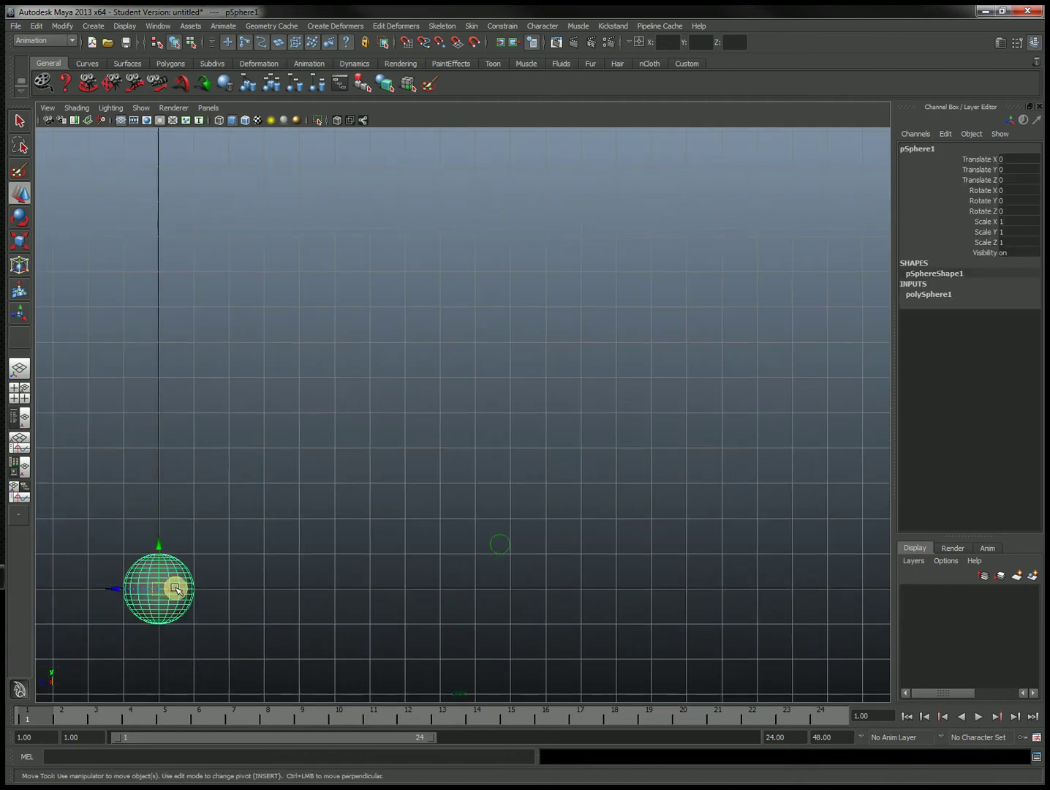
pyautogui.moveTo(154, 542); pyautogui.dragTo(155, 185)
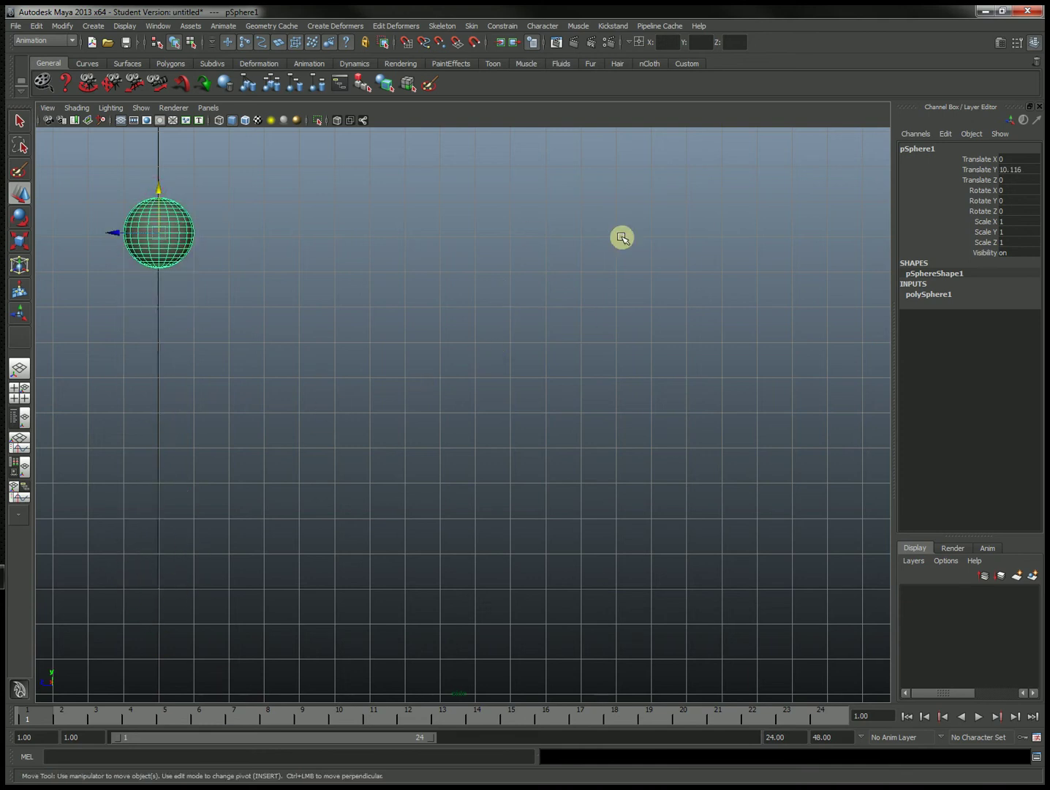
pyautogui.keyDown('alt'); pyautogui.moveTo(615, 237); pyautogui.dragTo(597, 237, button='middle'); pyautogui.keyUp('alt')
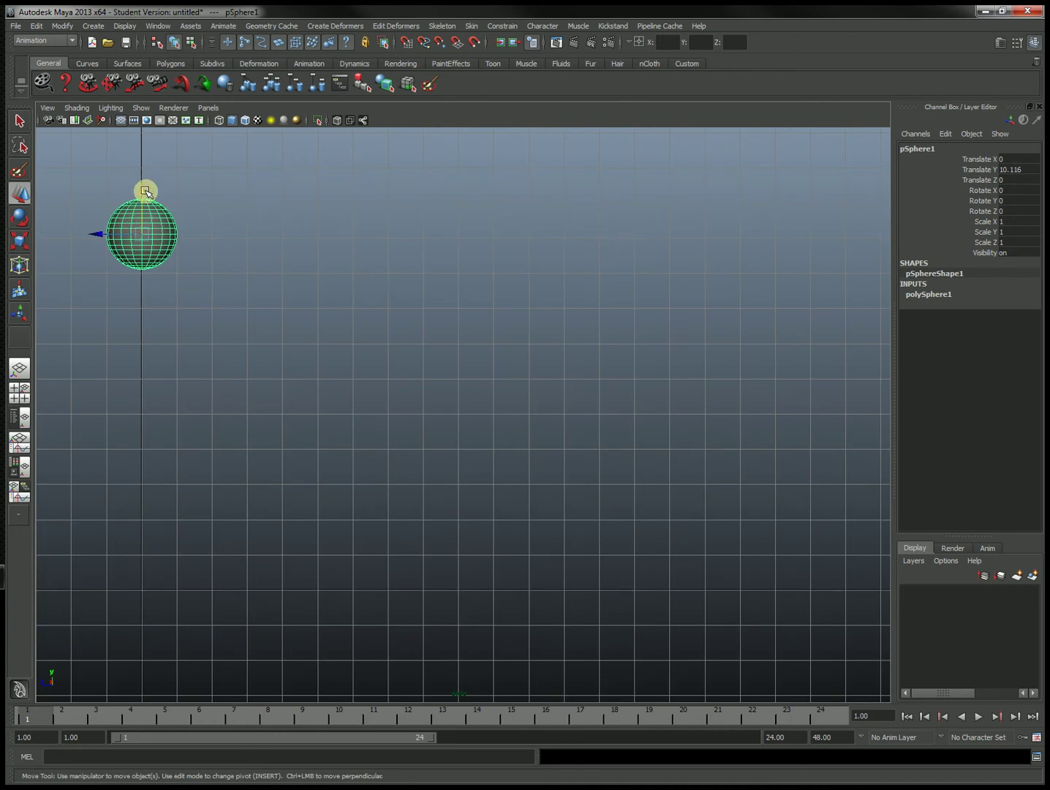
pyautogui.moveTo(145, 192); pyautogui.dragTo(147, 180)
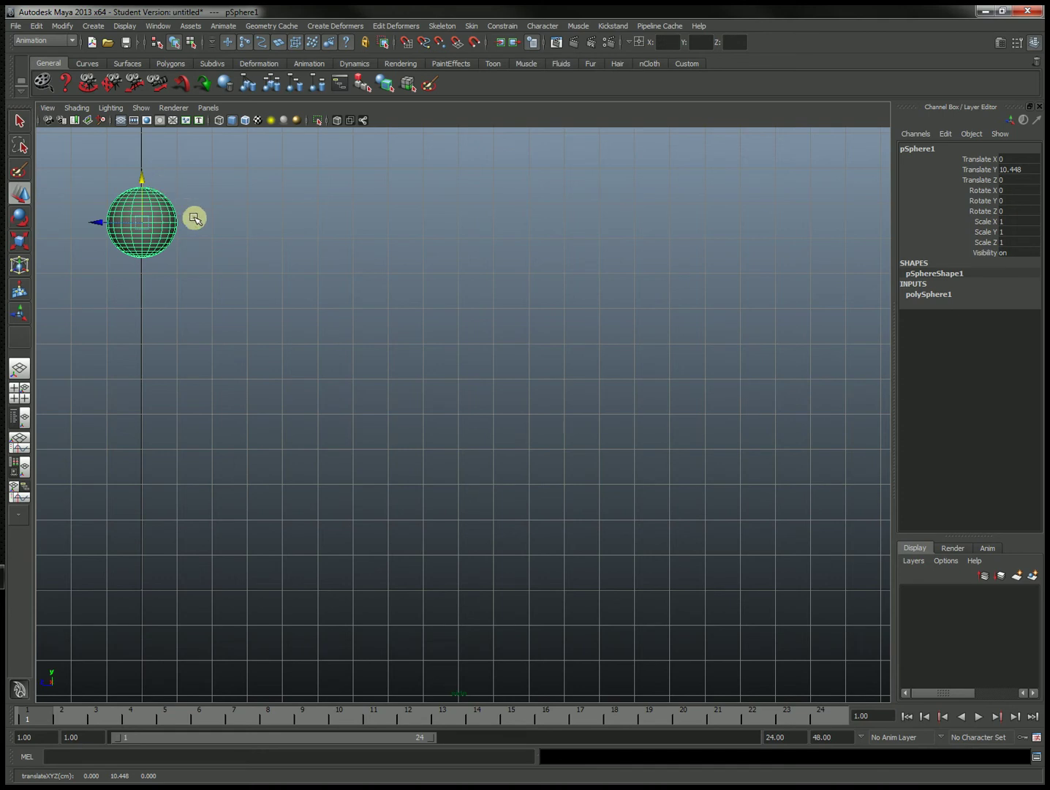
pyautogui.click(236, 243)
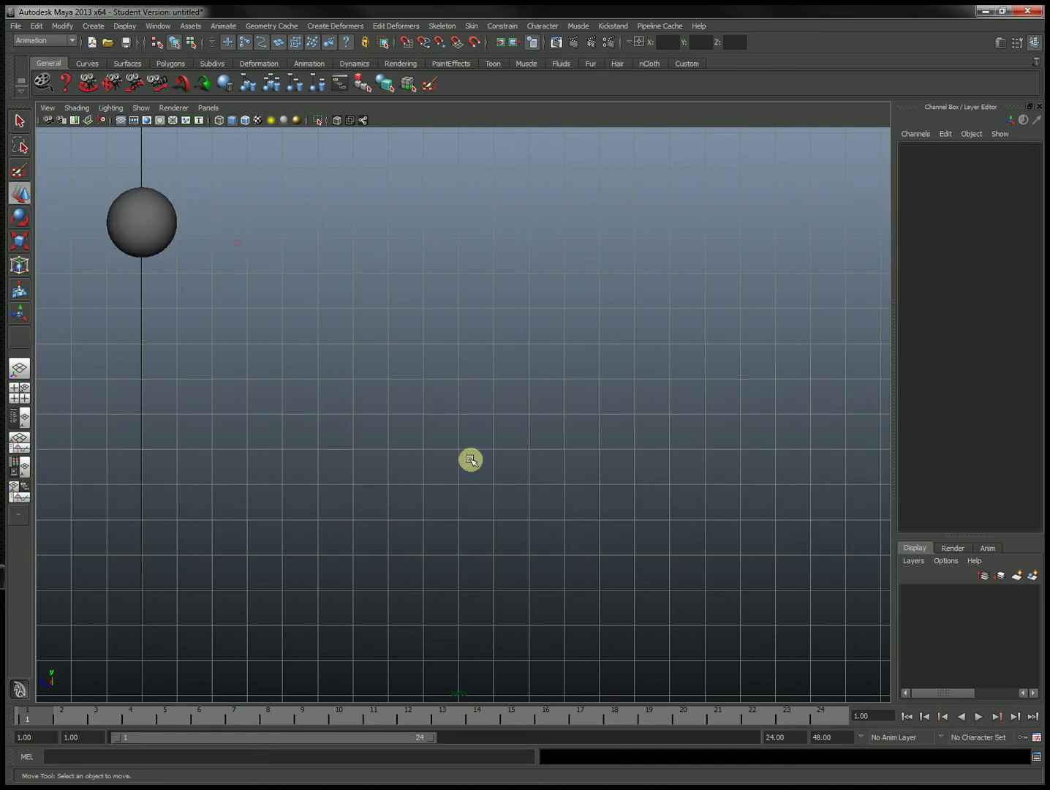
# Select the sphere and examine its manipulators with the Select, Move, Rotate and Scale tools, returning to the Move tool.
pyautogui.click(146, 222)
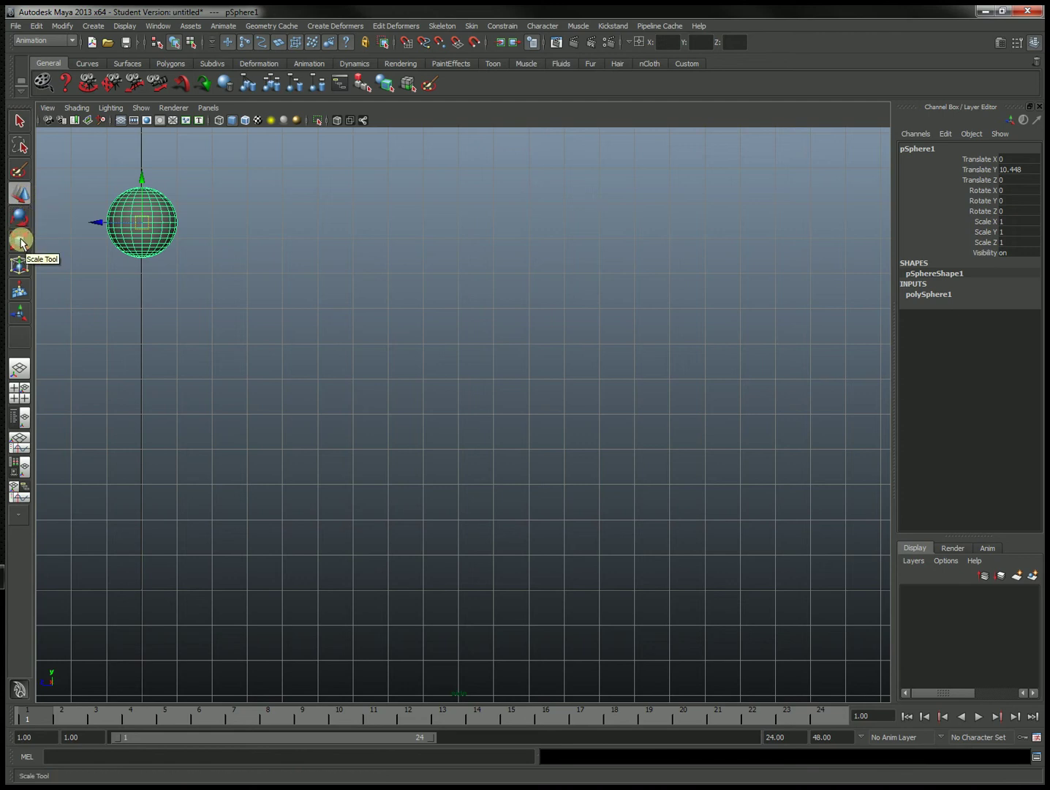
pyautogui.click(20, 128)
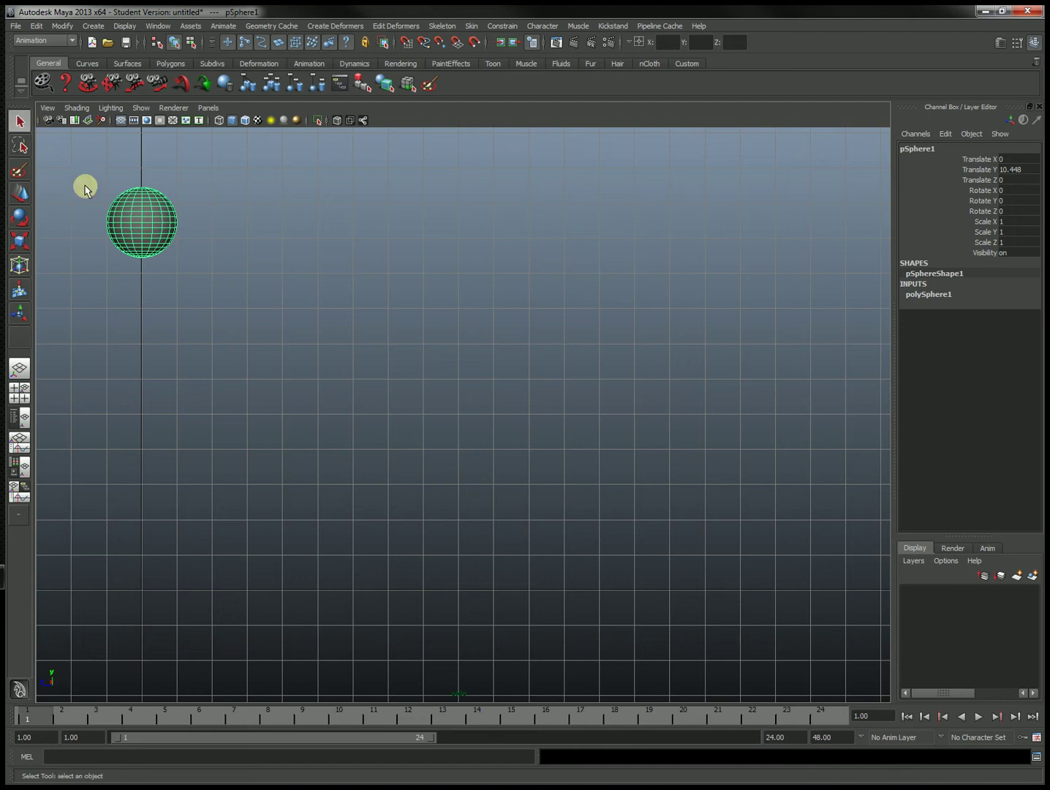
pyautogui.click(22, 194)
pyautogui.press('e')
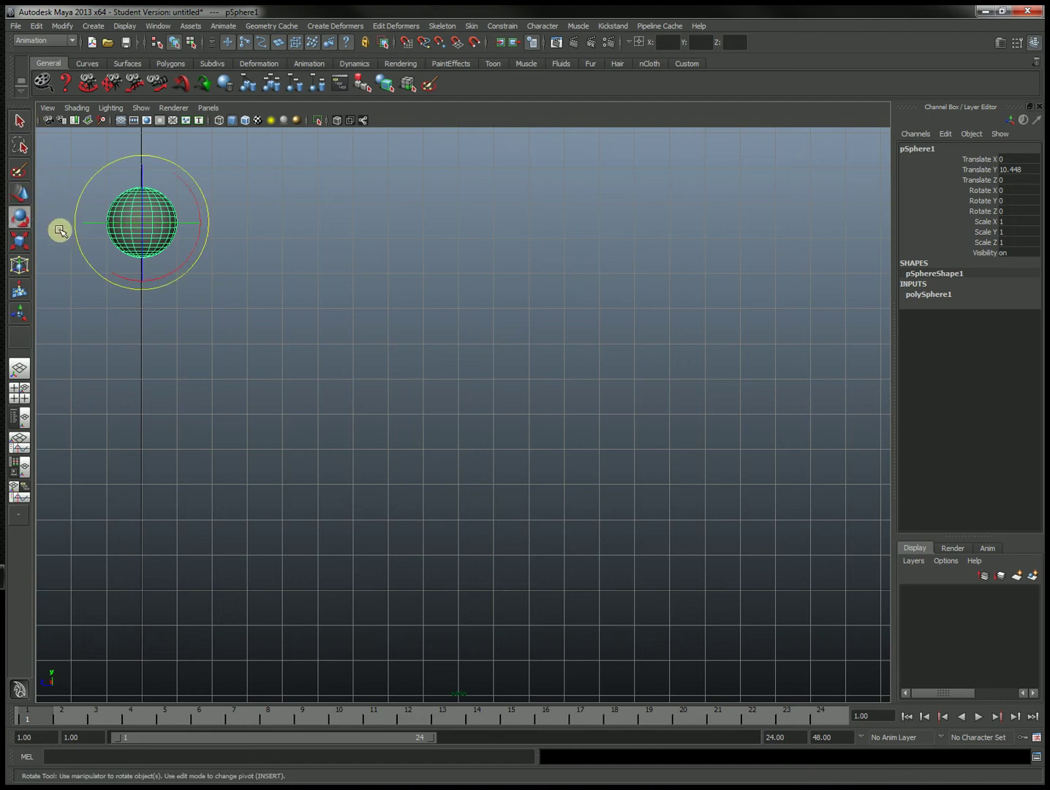
pyautogui.press('r')
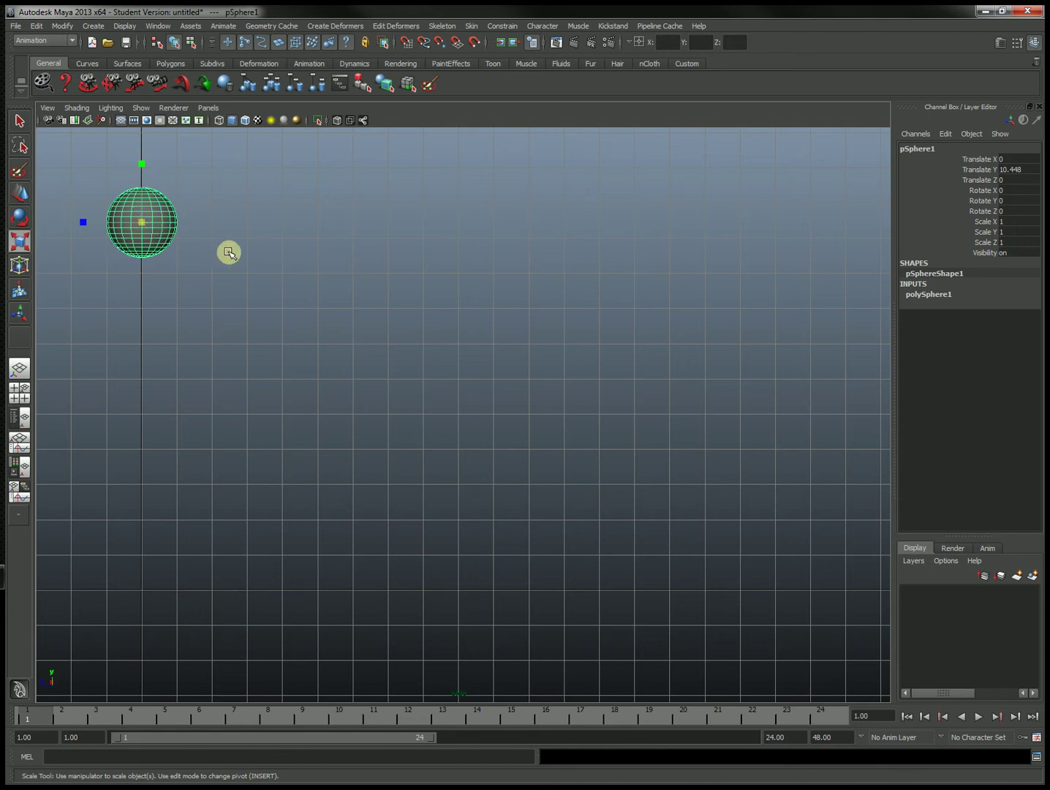
pyautogui.press('w')
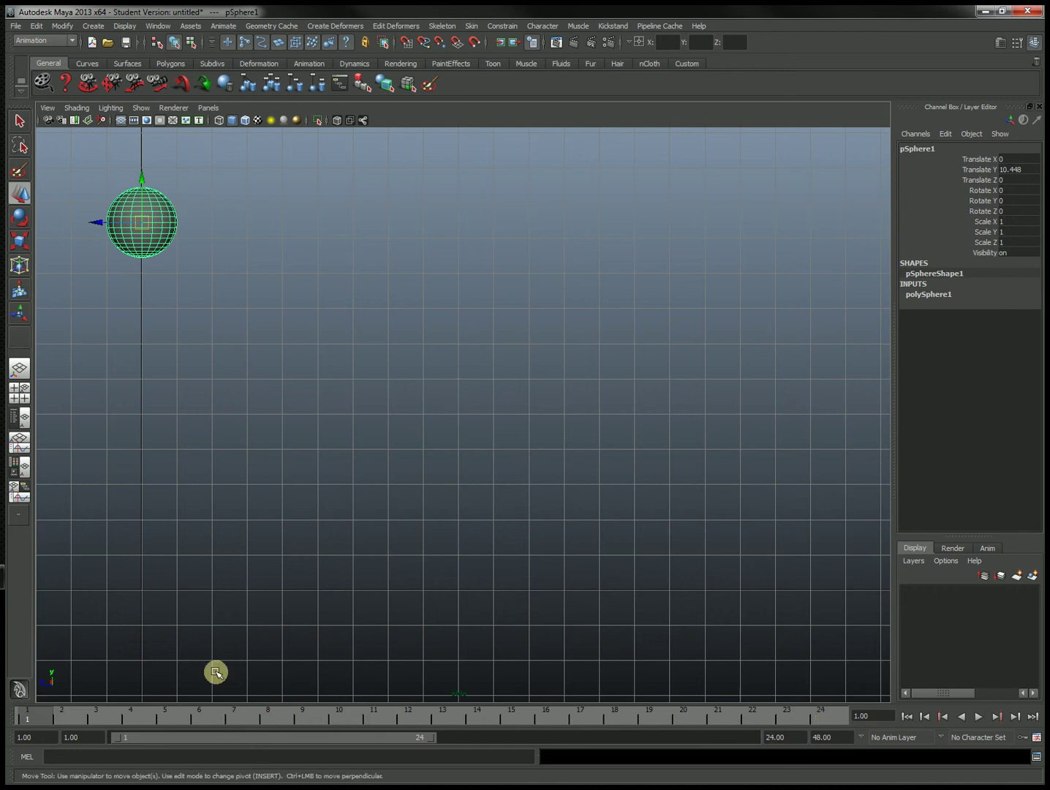
# Save the time slider preferences with Real-time [24 fps] playback speed and extend the playback range to frame 48.
pyautogui.click(1037, 738)
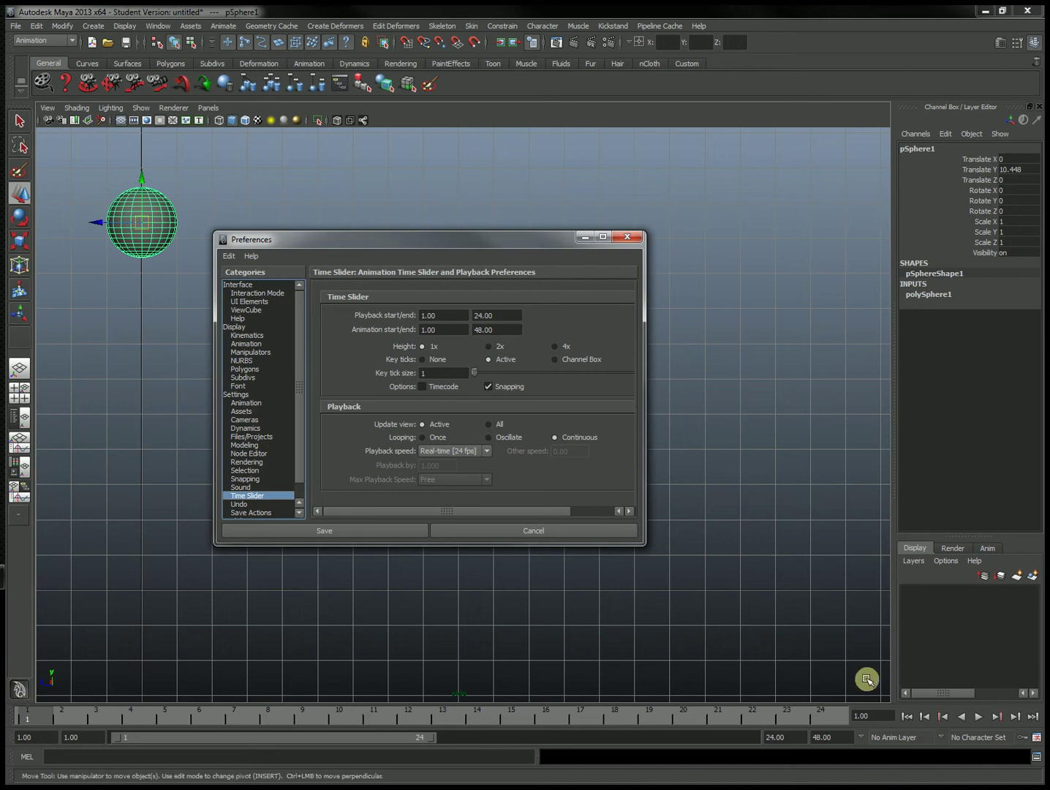
pyautogui.click(358, 531)
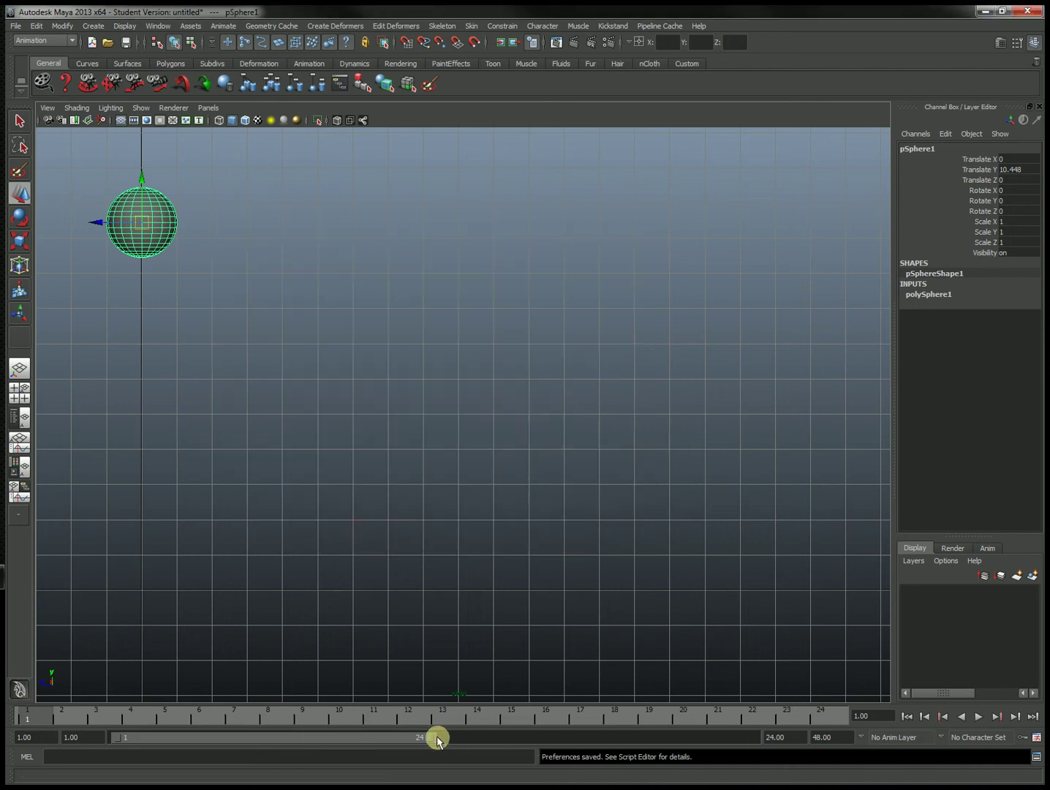
pyautogui.moveTo(431, 740); pyautogui.dragTo(782, 740)
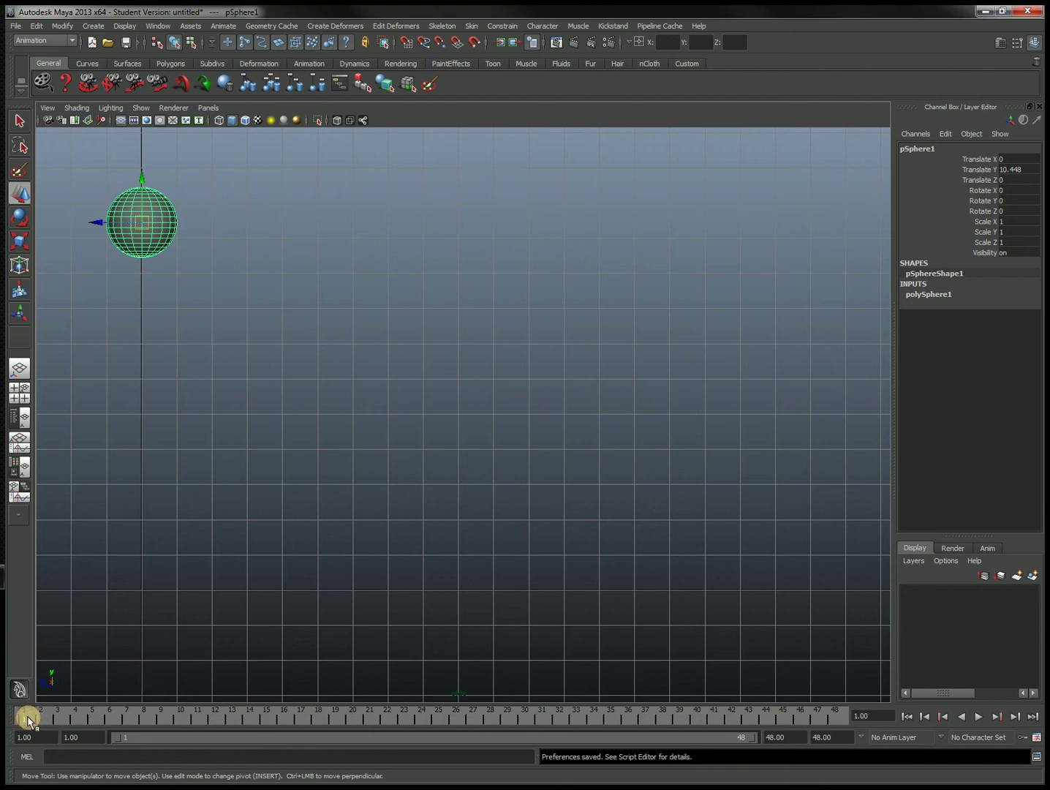
# Reselect the sphere and hide the Channel Box / Layer Editor.
pyautogui.click(205, 235)
pyautogui.click(163, 222)
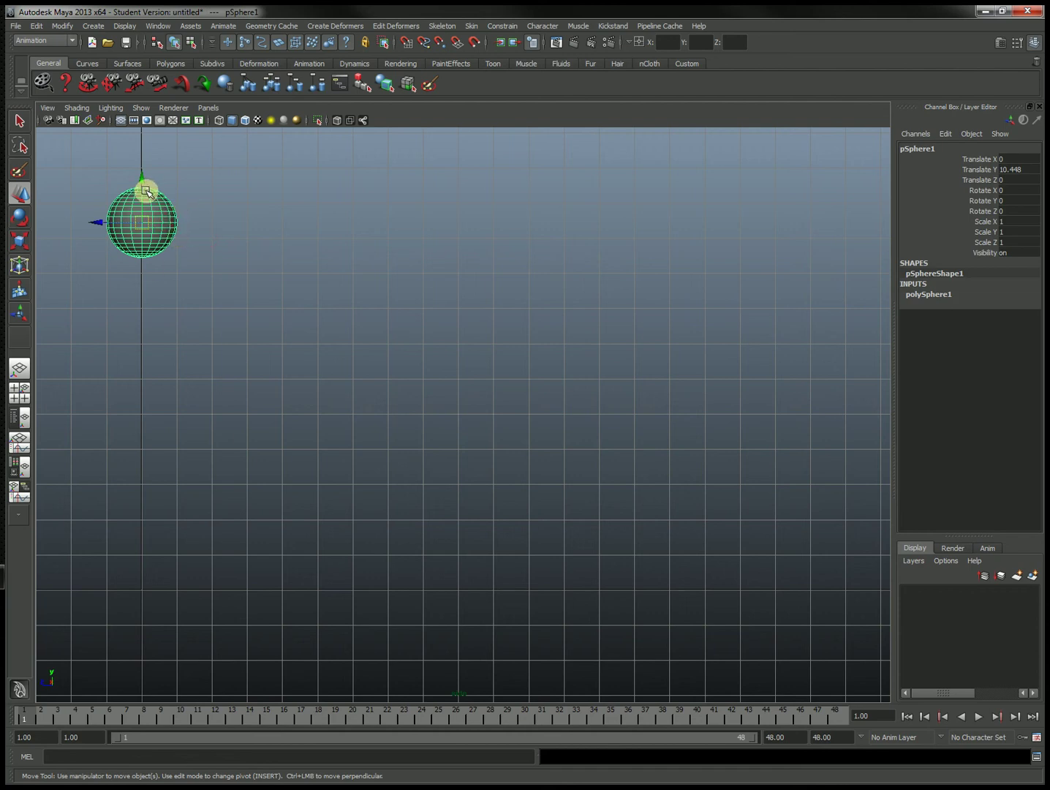
pyautogui.click(1034, 43)
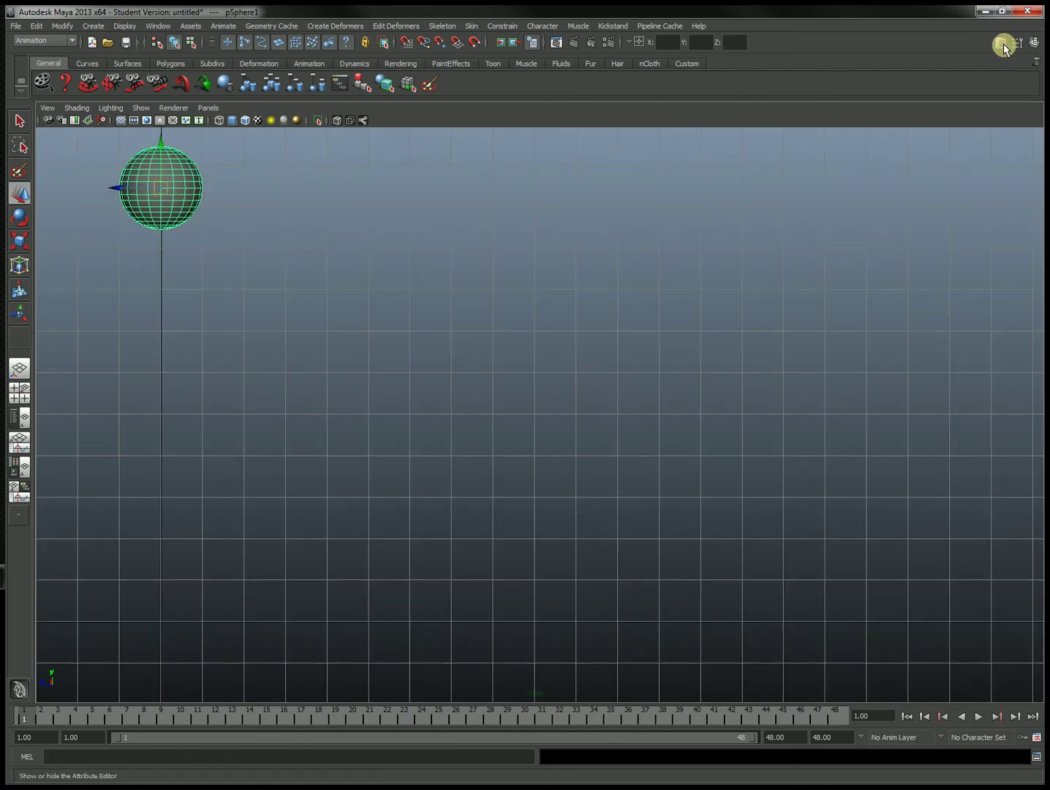
# Toggle the Attribute Editor, Tool Settings and Channel Box to compare them, leaving only the Channel Box / Layer Editor open.
pyautogui.click(1000, 42)
pyautogui.click(1016, 43)
pyautogui.click(1038, 43)
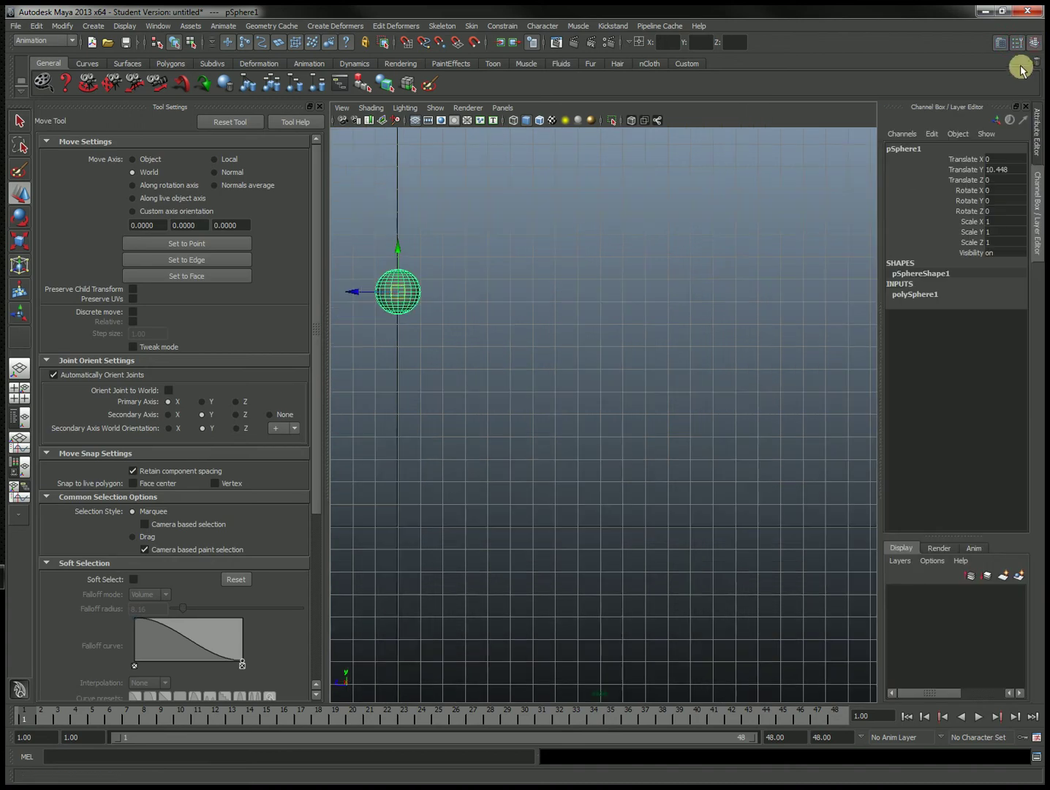
pyautogui.click(1021, 45)
pyautogui.click(1033, 41)
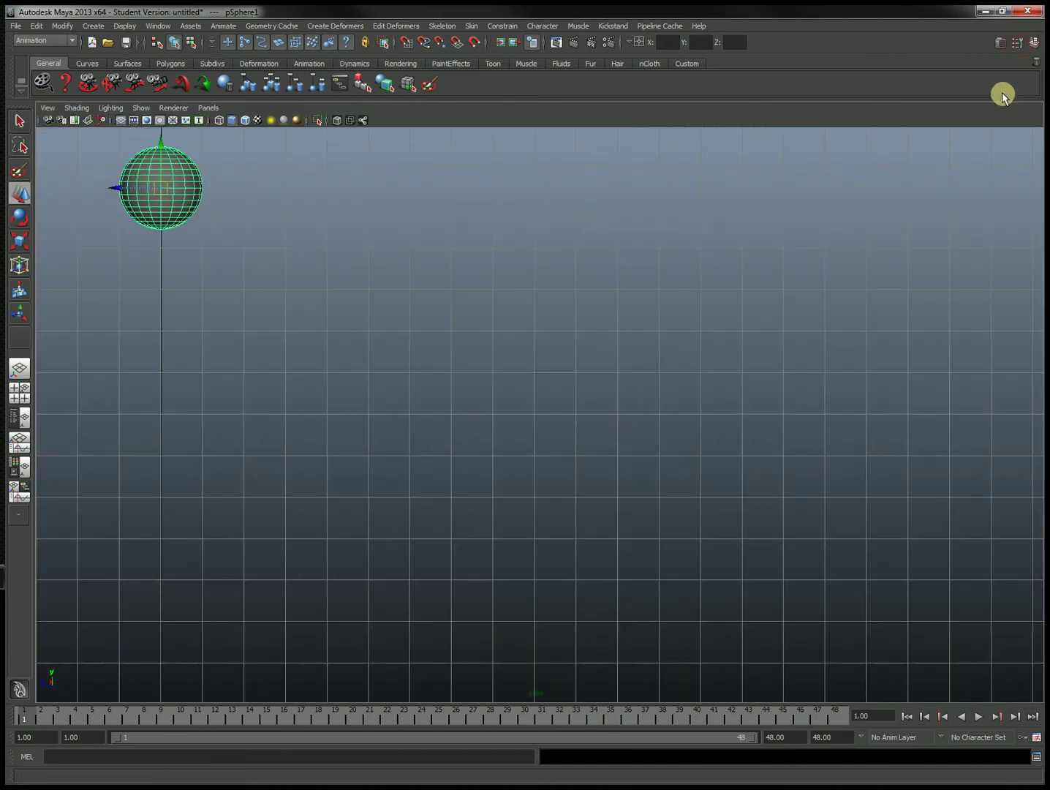
pyautogui.click(1033, 43)
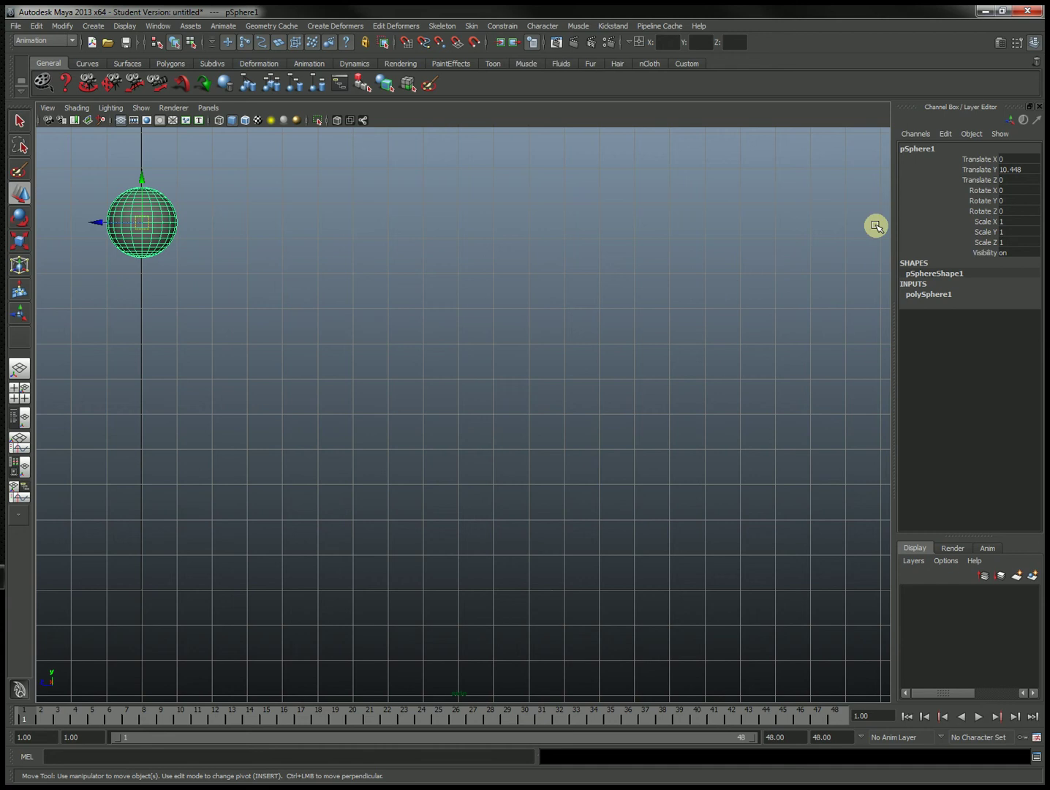
# Try moving the sphere with the Translate Y and Translate X channels selected individually, and undo the trial moves.
pyautogui.click(966, 160)
pyautogui.keyDown('shift'); pyautogui.click(969, 179); pyautogui.keyUp('shift')
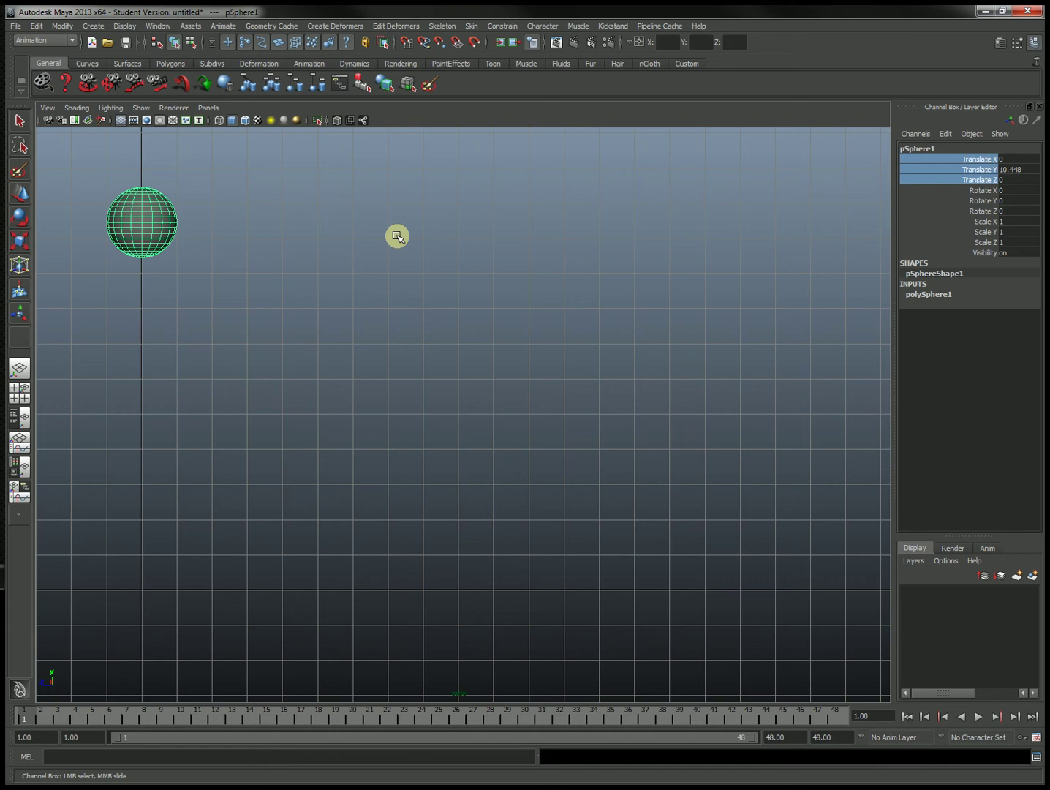
pyautogui.click(977, 169)
pyautogui.moveTo(531, 371); pyautogui.dragTo(567, 285, button='middle')
pyautogui.moveTo(597, 359); pyautogui.dragTo(629, 422, button='middle')
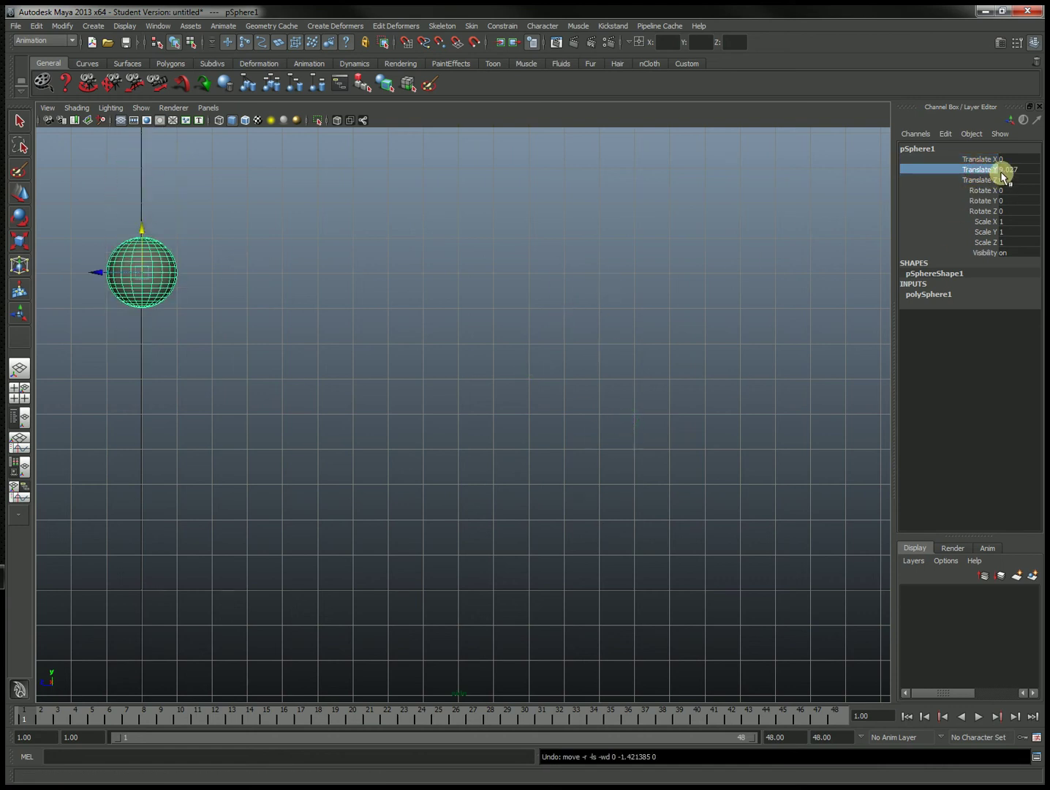
pyautogui.hotkey('ctrl', 'z')
pyautogui.click(980, 158)
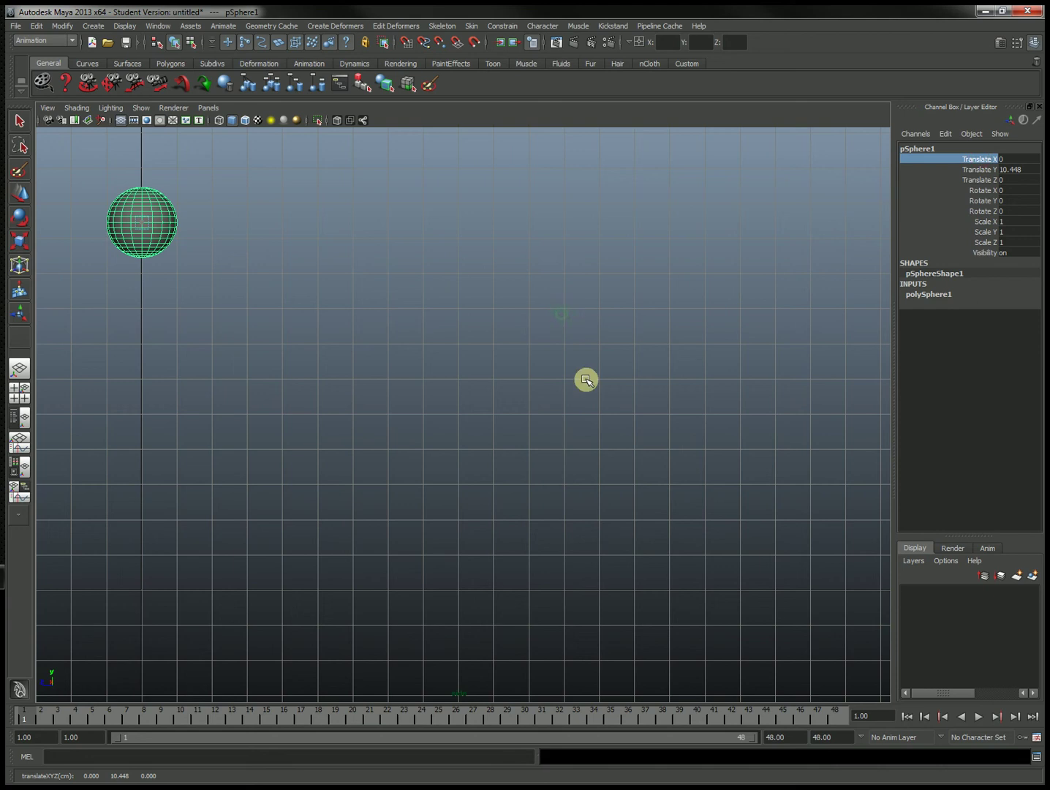
pyautogui.press('w')
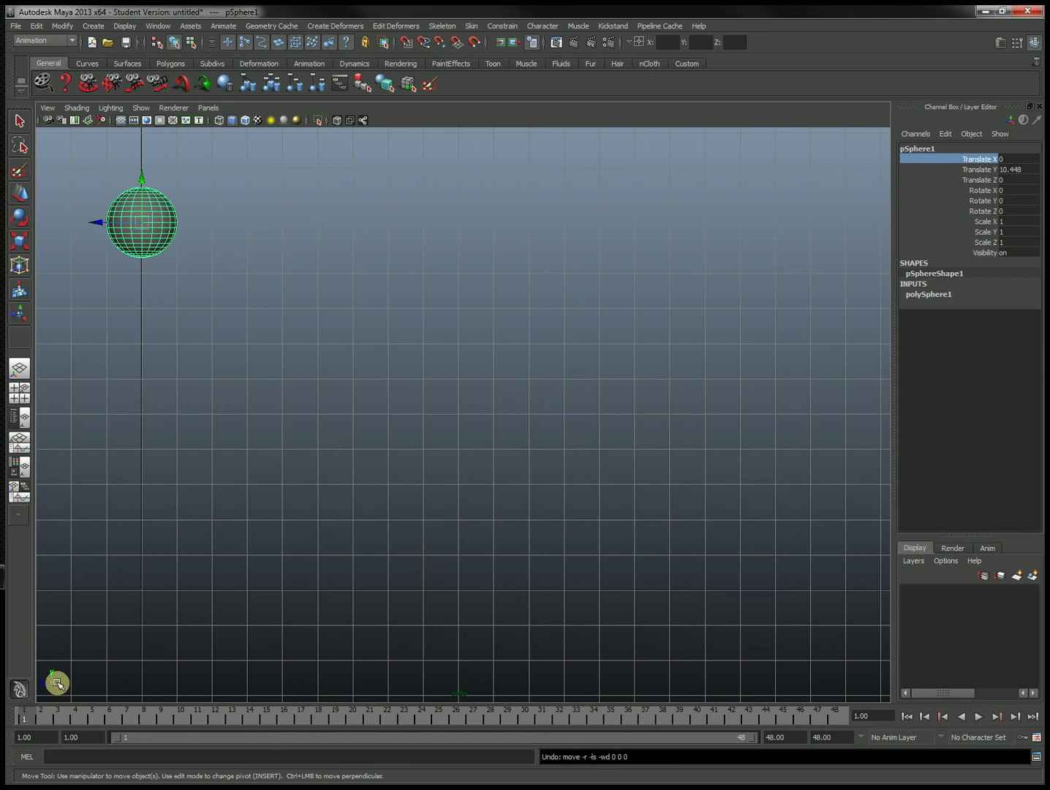
# Try moving the sphere with only Translate Z selected, undo the moves, and key Translate Z at 0 on frame 1.
pyautogui.click(971, 180)
pyautogui.moveTo(509, 284); pyautogui.dragTo(962, 367, button='middle')
pyautogui.hotkey('ctrl', 'z')
pyautogui.hotkey('ctrl', 'z')
pyautogui.hotkey('ctrl', 'z')
pyautogui.hotkey('ctrl', 'z')
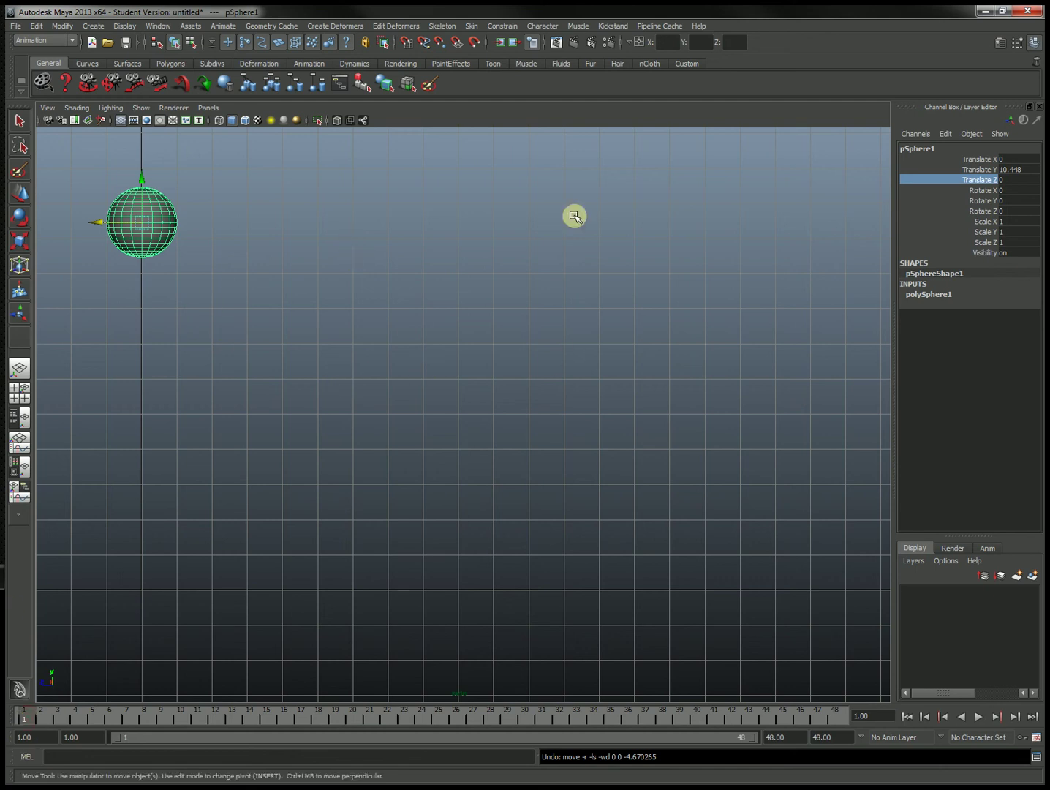
pyautogui.rightClick(972, 184)
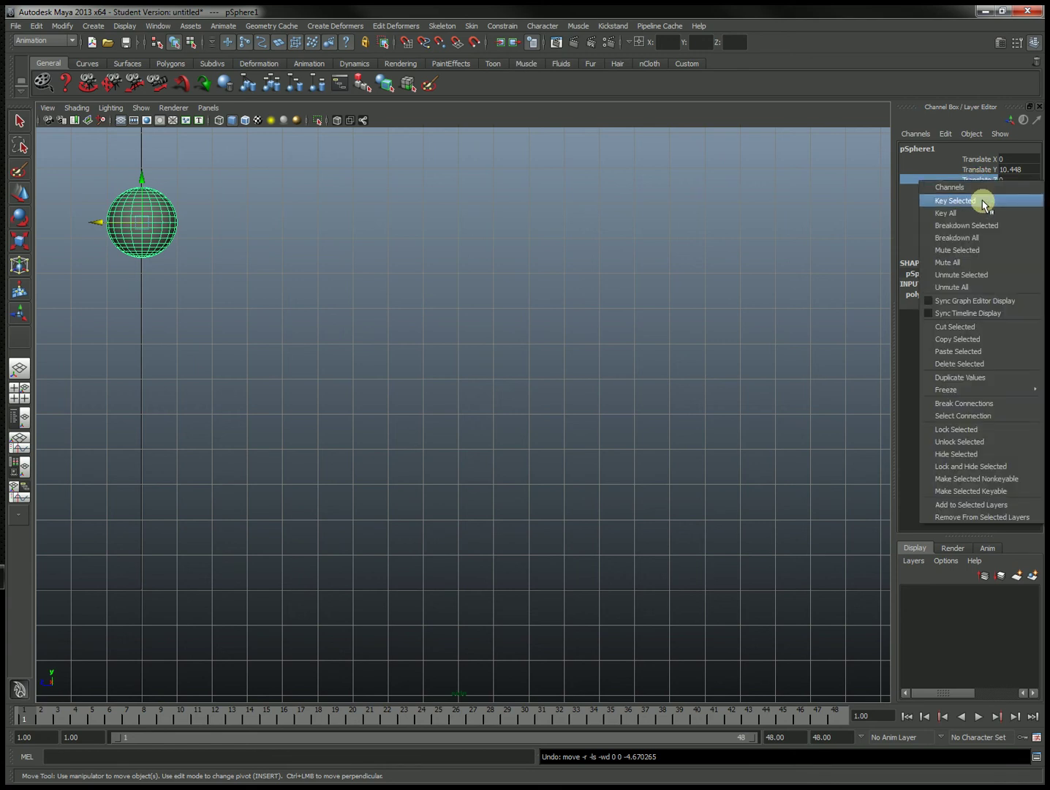
pyautogui.click(982, 202)
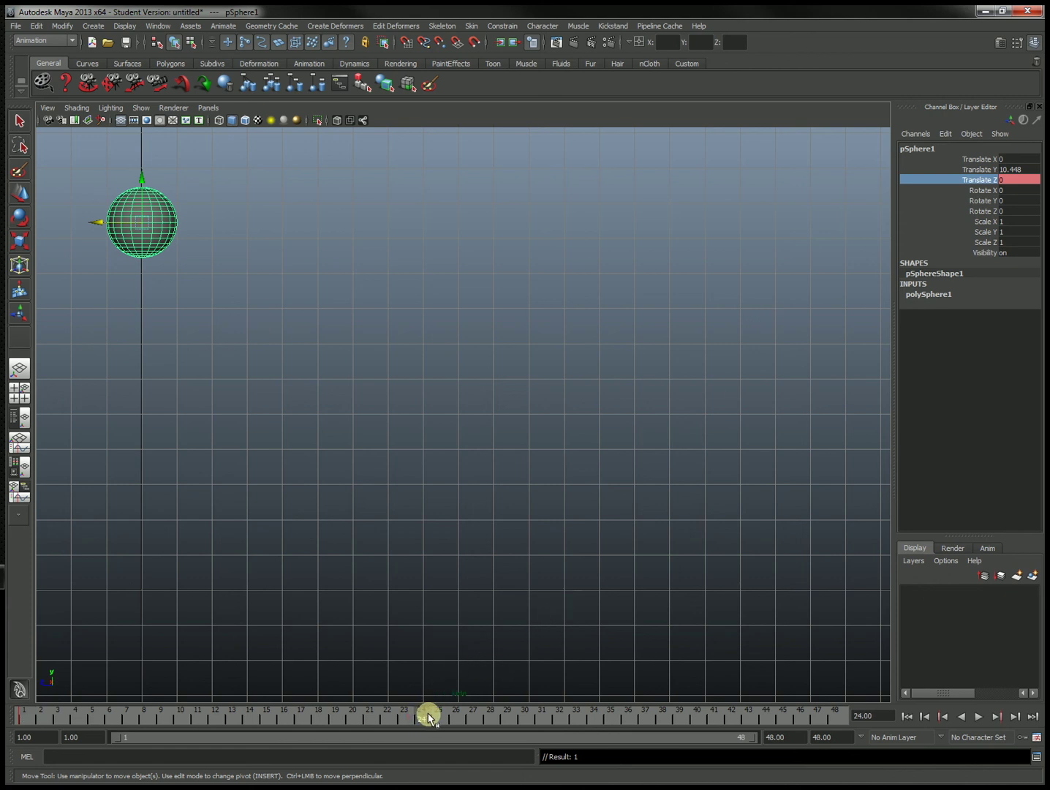
# At frame 24, move the sphere along Z to a Translate Z of exactly -17 and key that channel.
pyautogui.moveTo(94, 222); pyautogui.dragTo(690, 211)
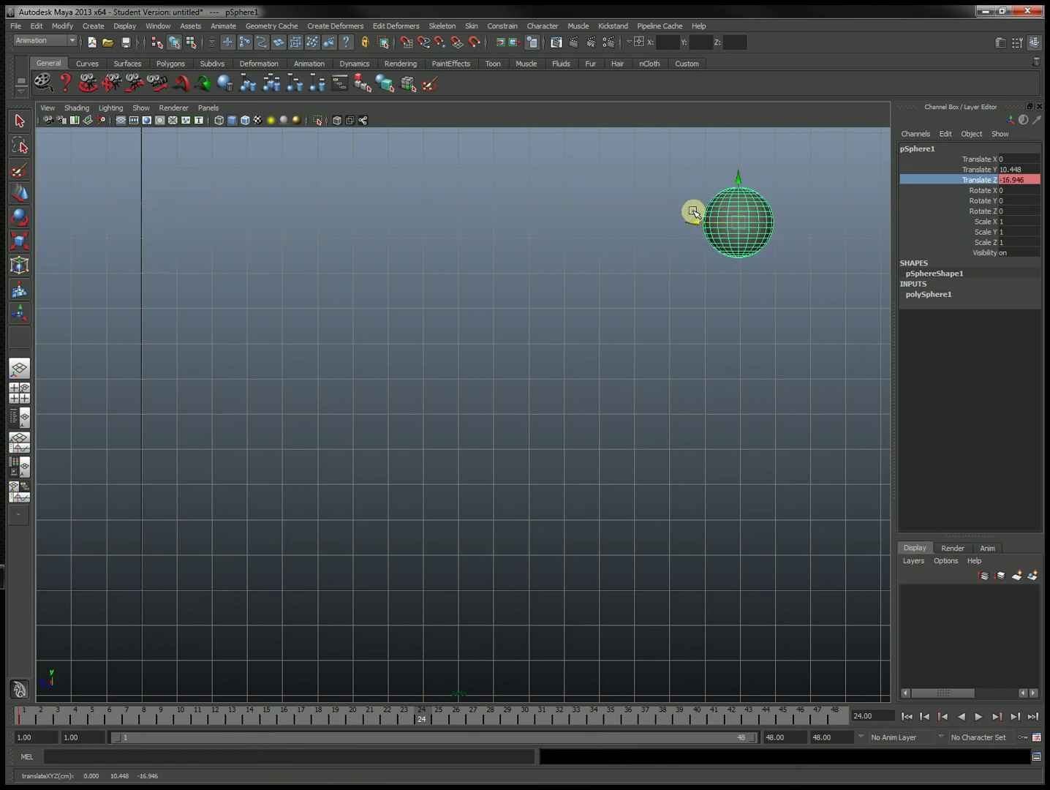
pyautogui.click(1016, 180)
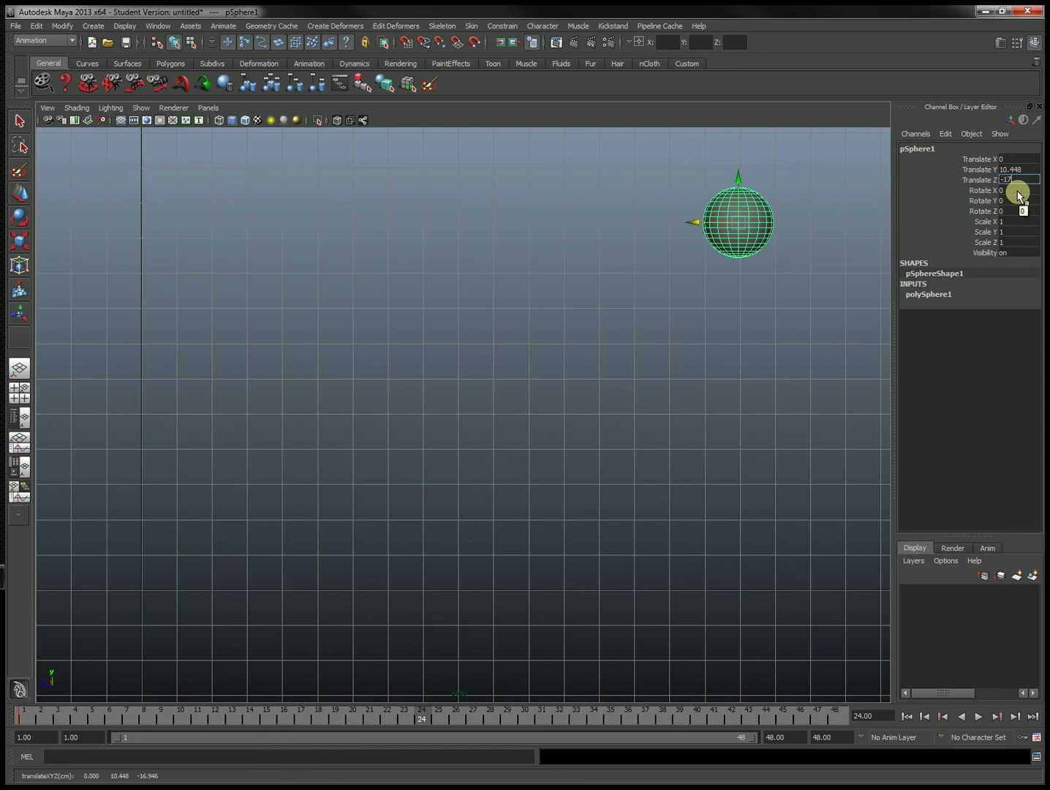
pyautogui.press('Return')
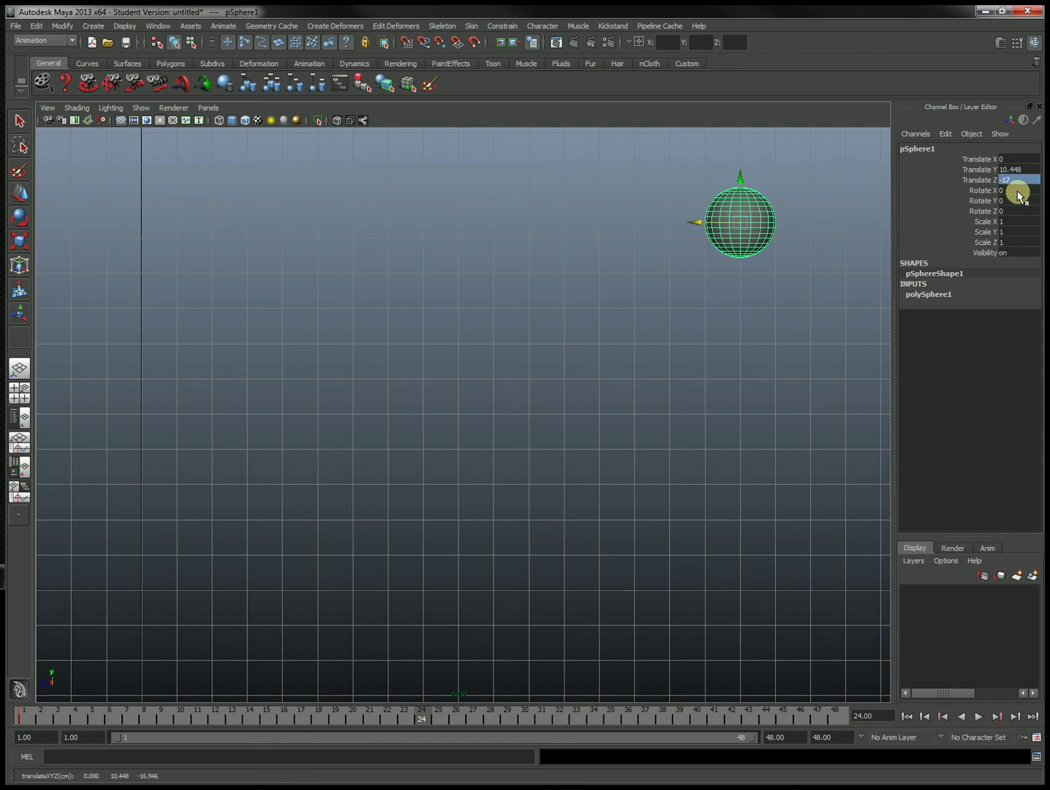
pyautogui.click(982, 182)
pyautogui.rightClick(980, 183)
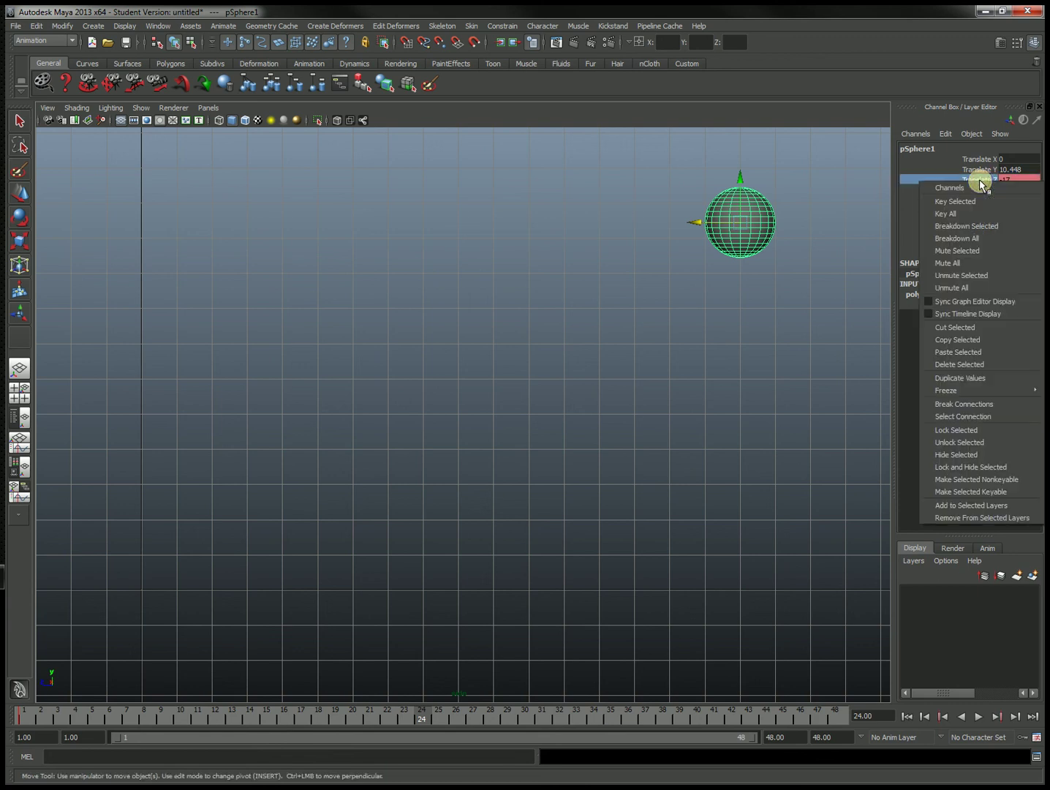
pyautogui.click(980, 202)
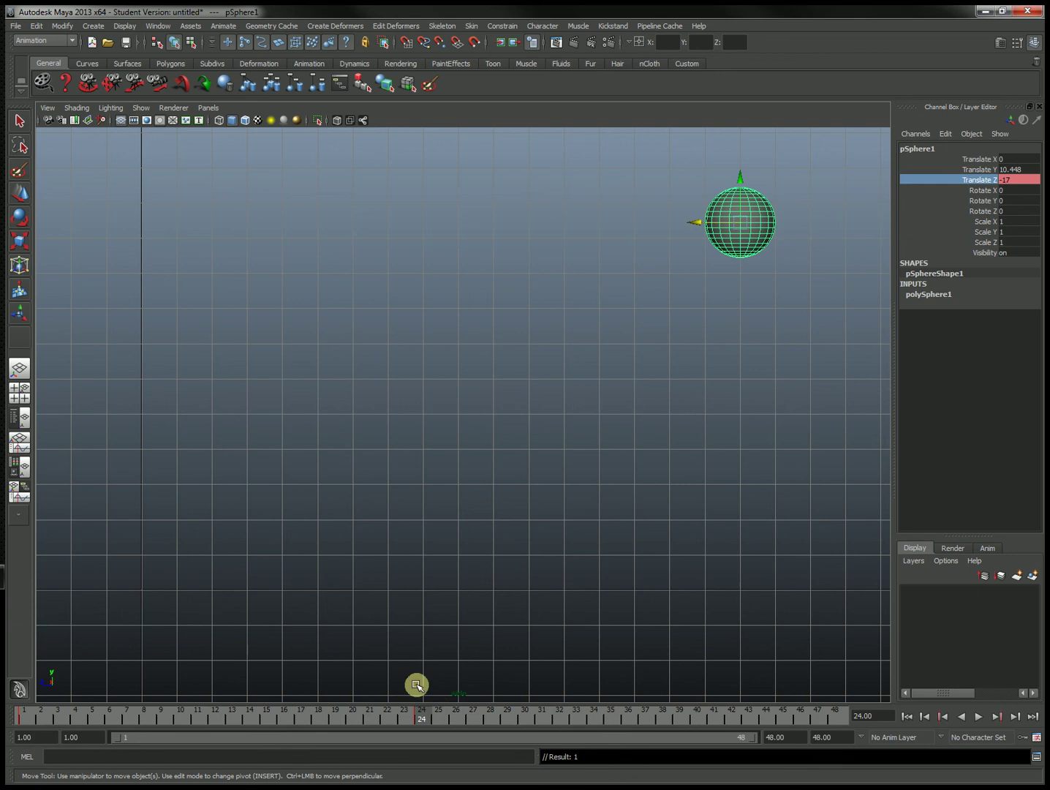
# Play the sphere's horizontal animation forward to check the motion, and stop the playback.
pyautogui.click(980, 717)
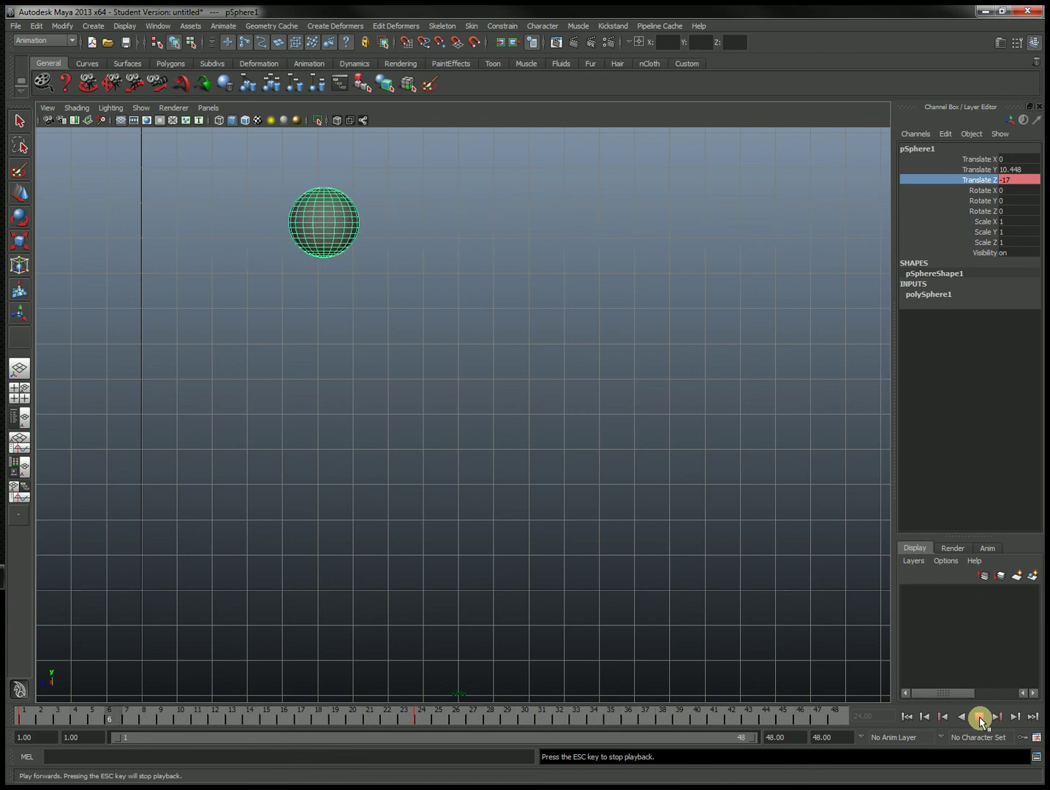
pyautogui.click(979, 718)
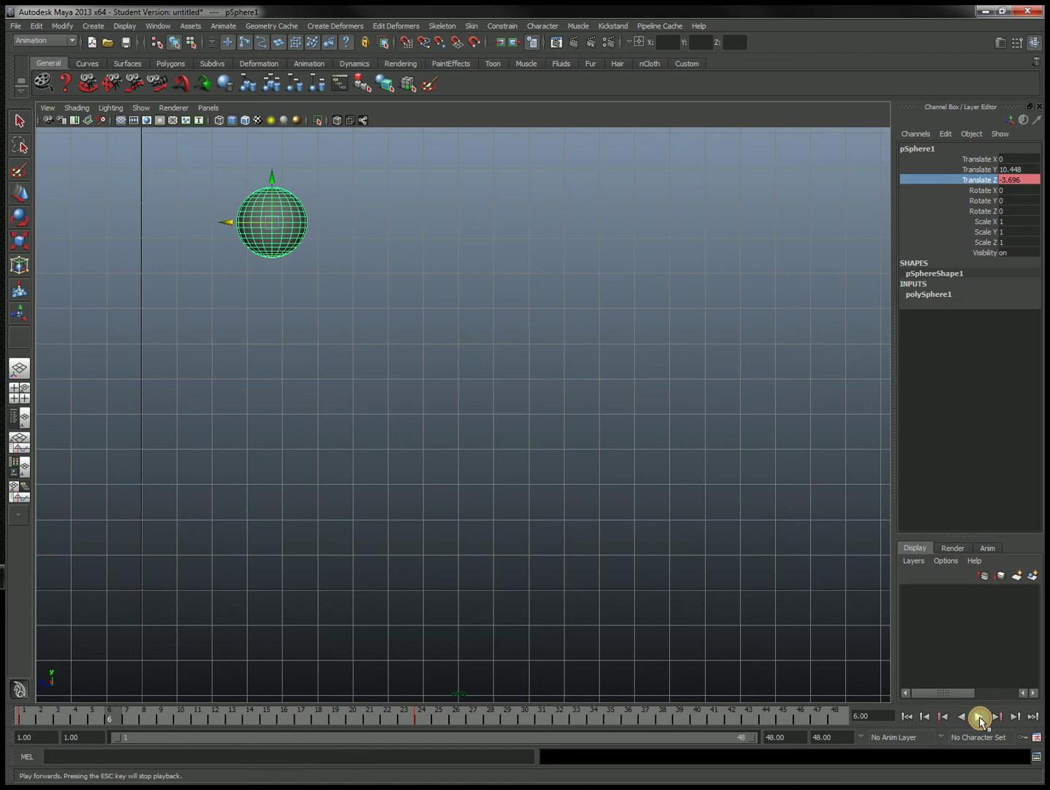